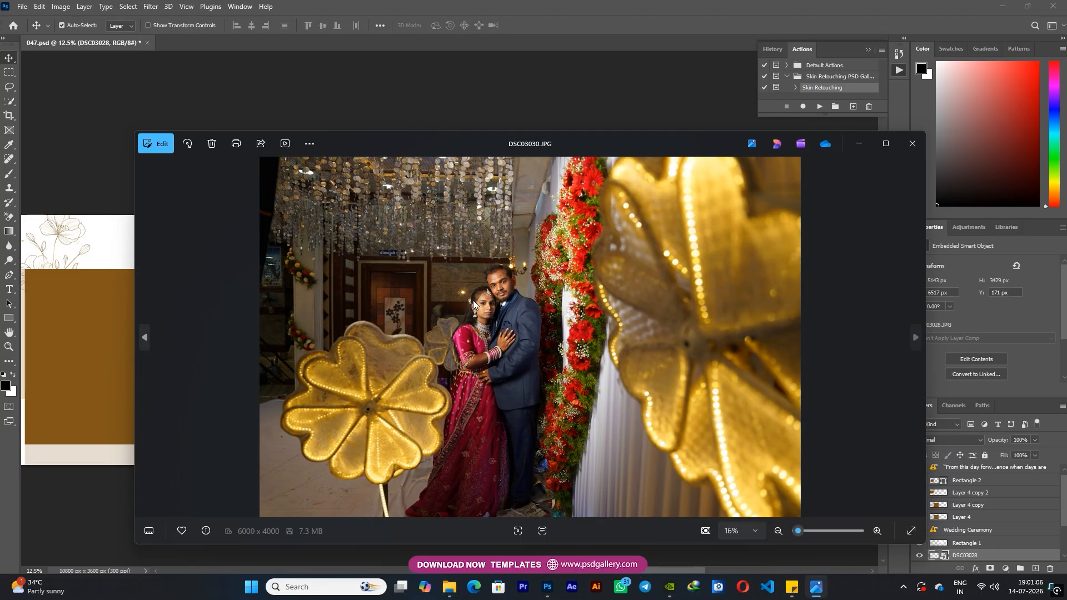
Enlarge the DSC03028 couple photo to about 113.65% so it covers the right end of the album spread
double_click(486, 298)
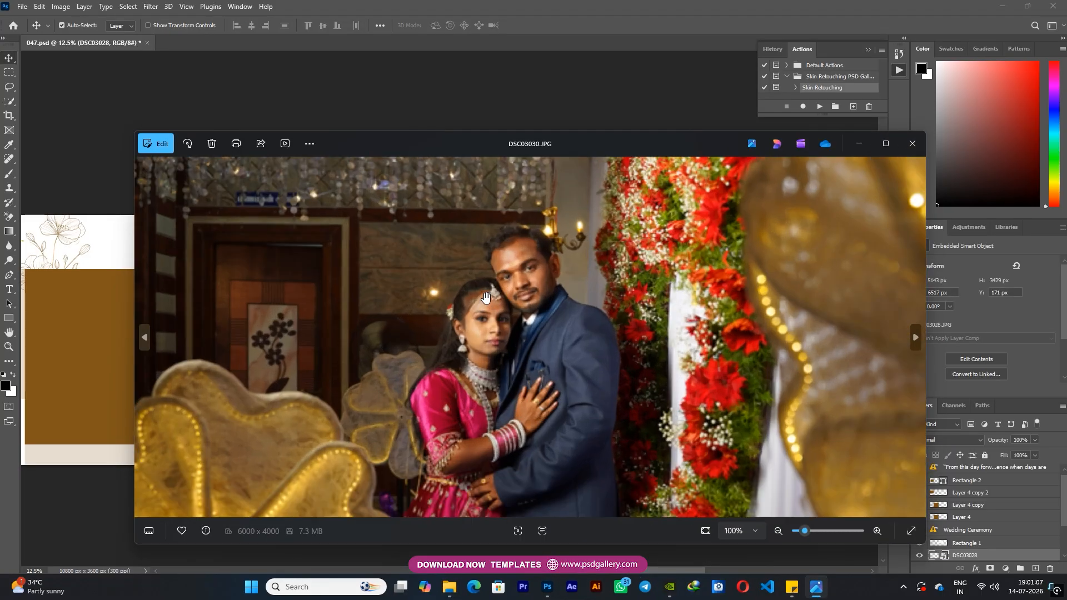
double_click(565, 339)
click(912, 143)
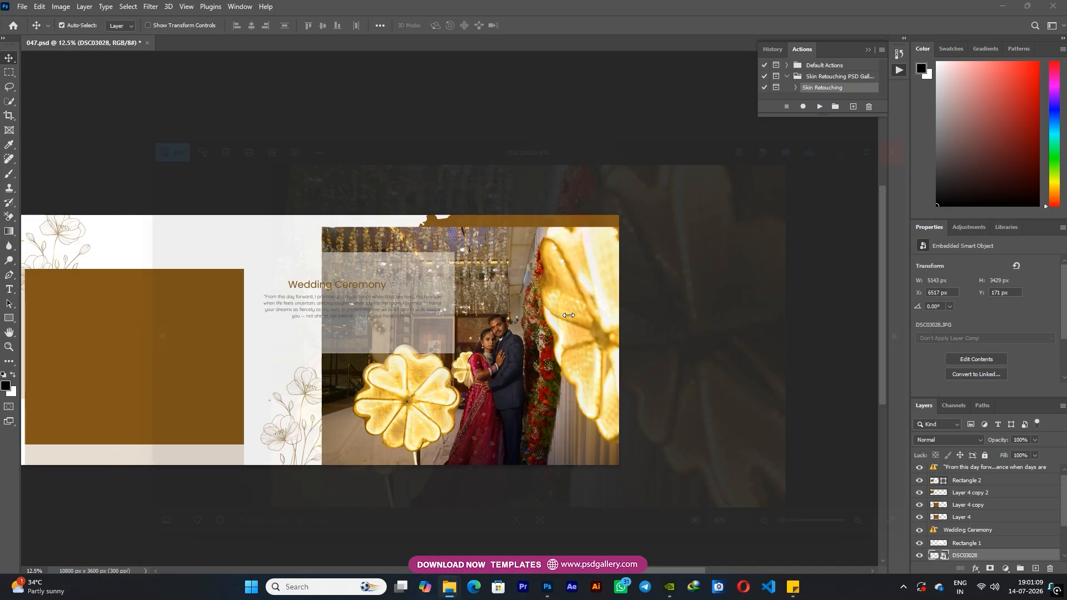
drag(523, 322, 524, 303)
key(ctrl+t)
drag(678, 207, 703, 191)
key(Return)
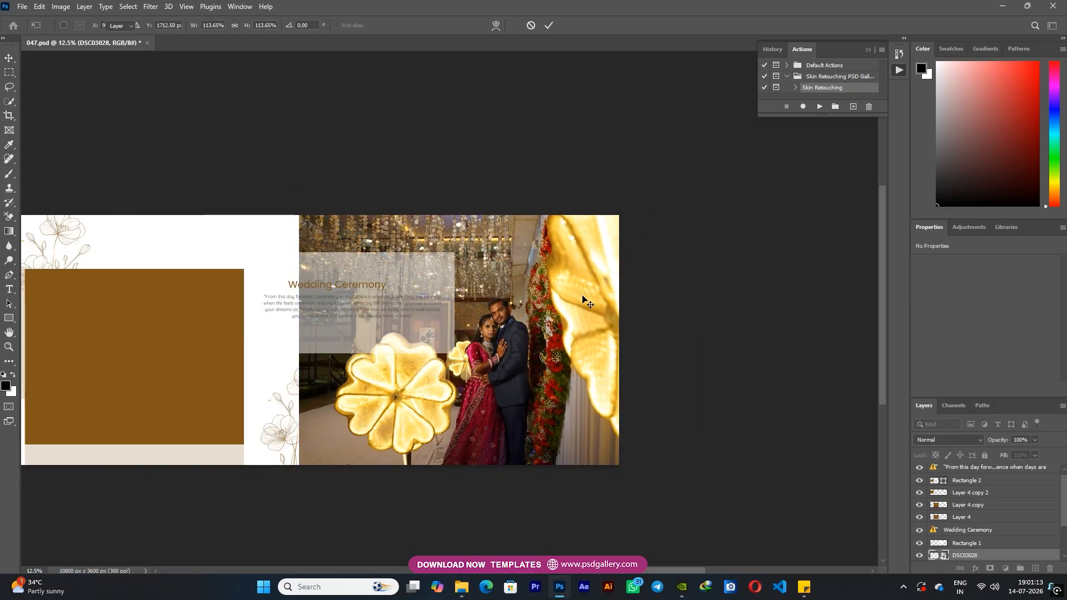
Clip the DSC03028 photo to the torn-edge shape beneath it and shift it down slightly to frame the couple
key(ctrl+alt+g)
key(ctrl+plus)
drag(519, 367, 524, 393)
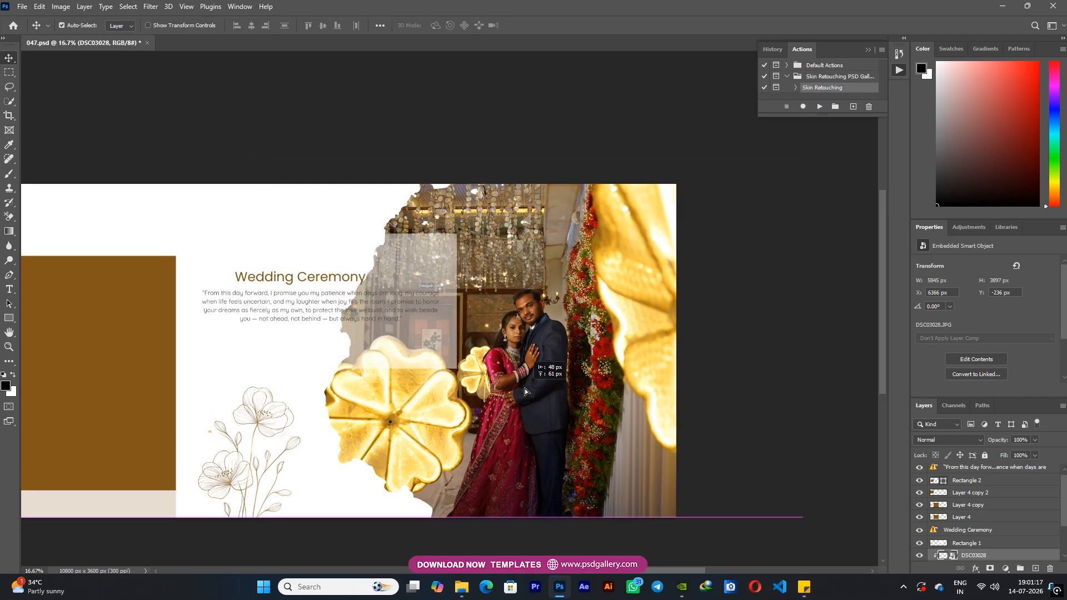
Brighten the DSC03028 photo with Levels, using midtones 1.18 and a white input level of 230
click(481, 364)
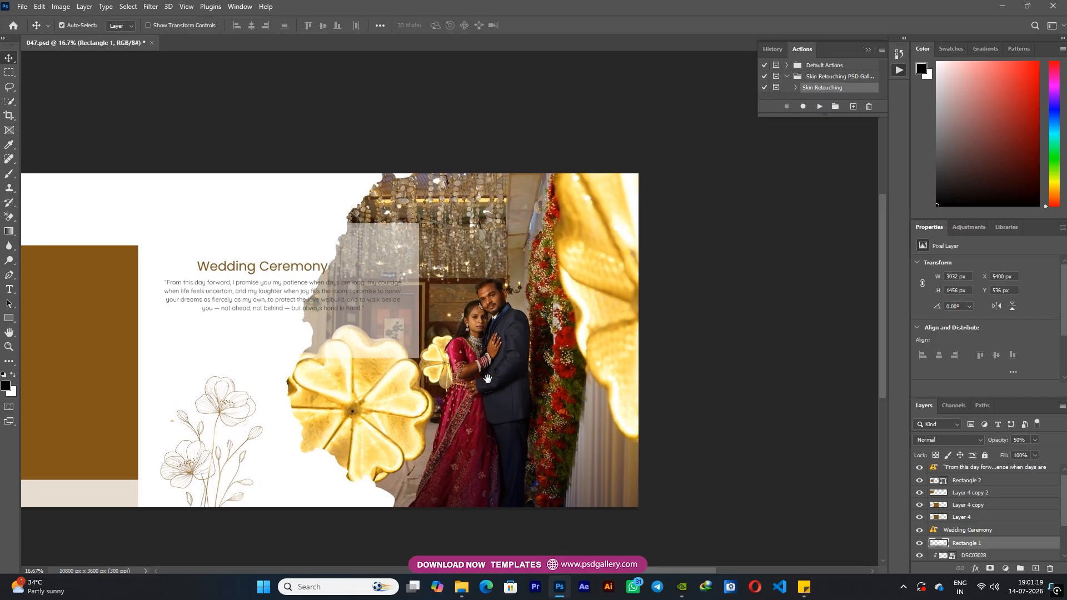
right_click(481, 367)
click(503, 373)
right_click(509, 386)
click(522, 393)
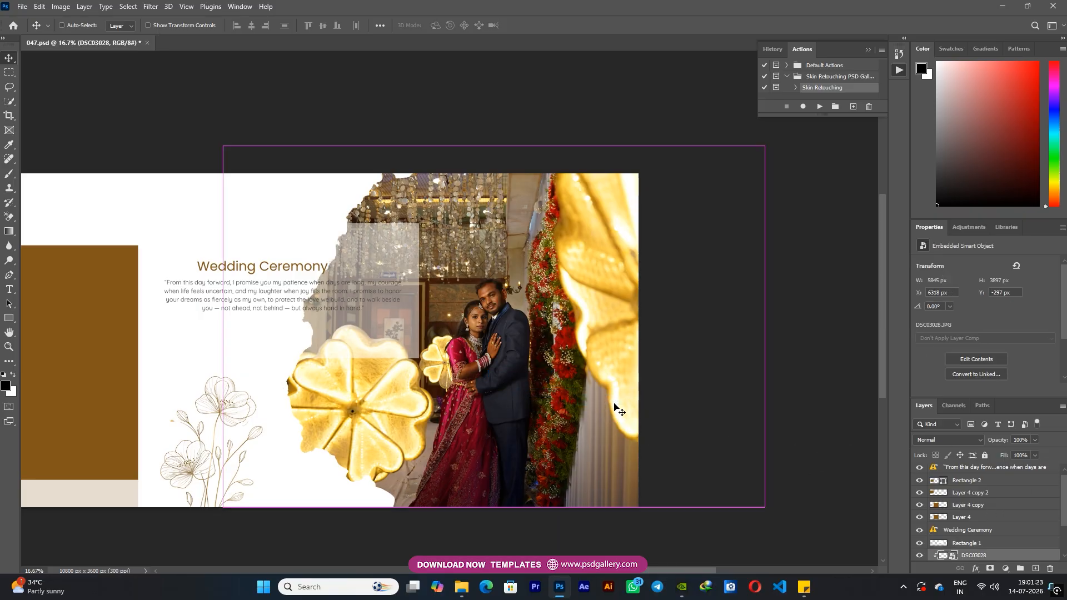
key(ctrl+l)
drag(616, 265, 608, 267)
drag(686, 265, 672, 266)
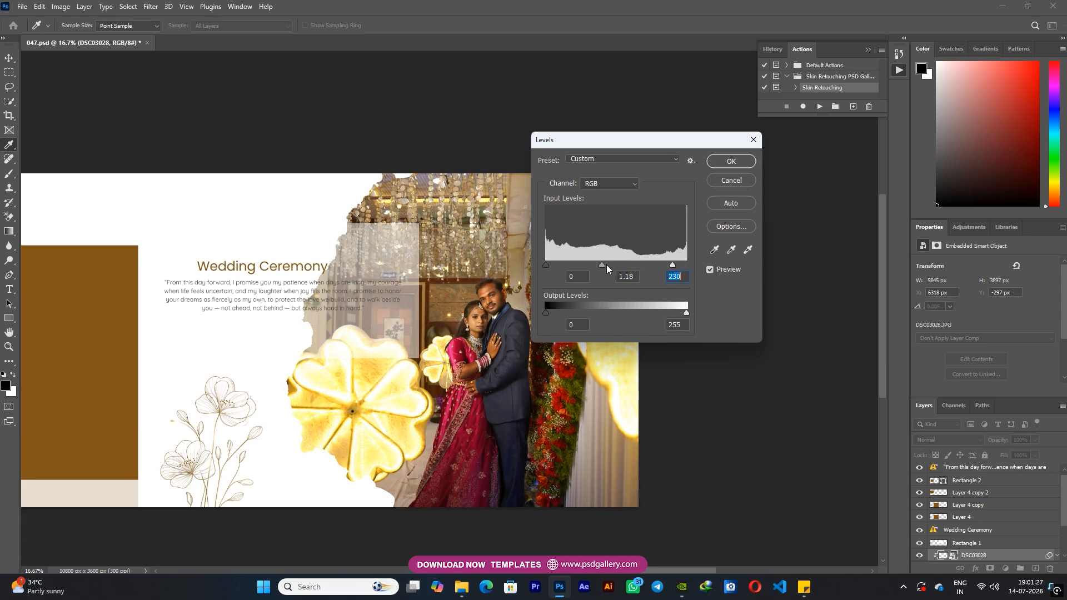
key(Return)
Rasterize the DSC03028 photo layer
right_click(598, 367)
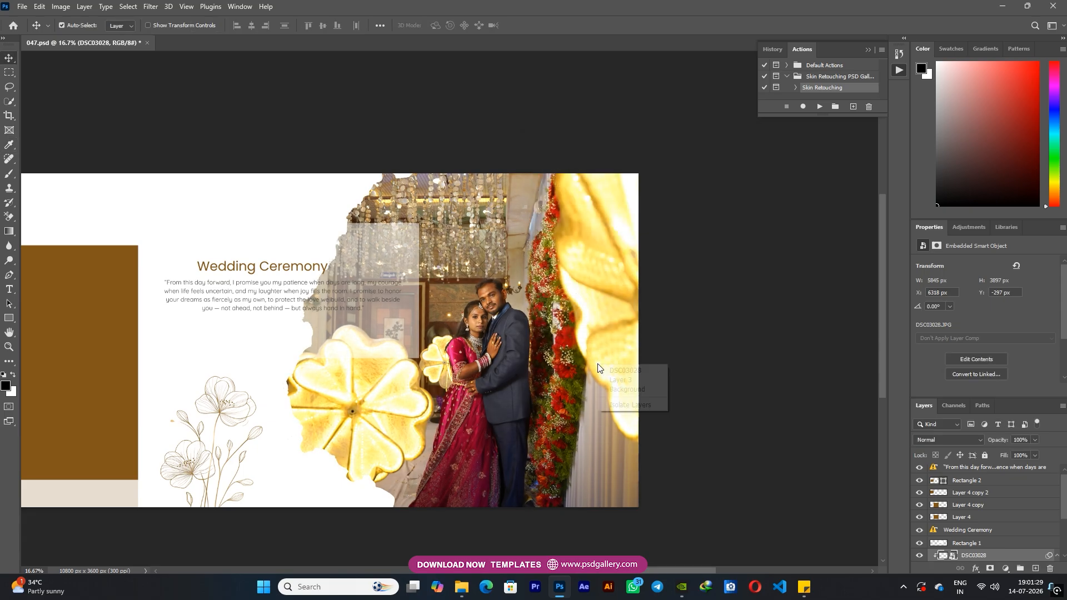
click(623, 370)
right_click(1011, 528)
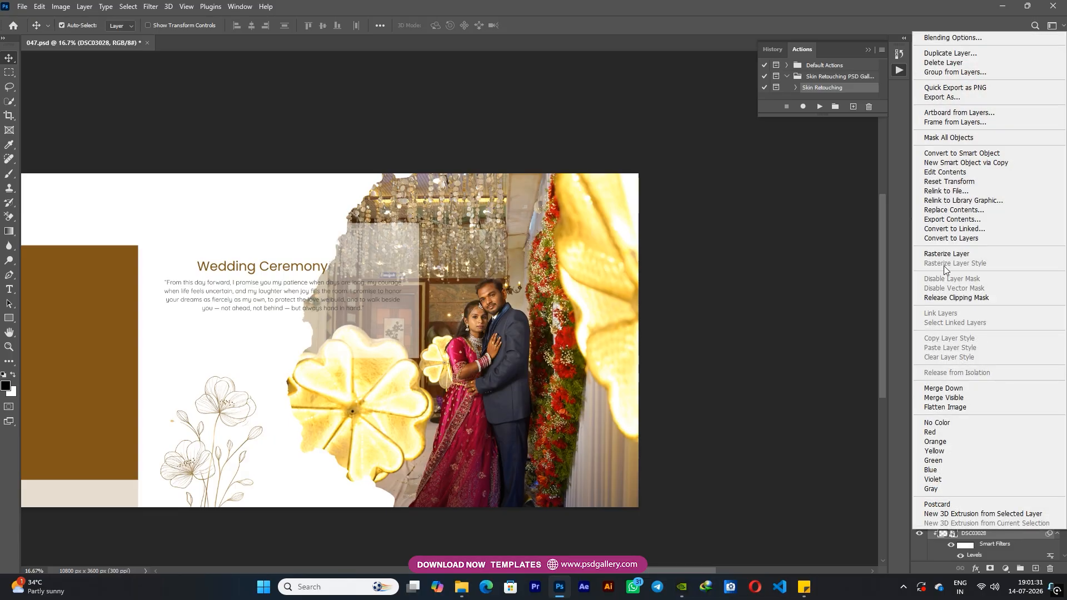
click(944, 253)
Lighten the couple and the area around them with the Dodge tool, range Midtones, exposure 46%
drag(488, 348, 458, 365)
key(ctrl+plus)
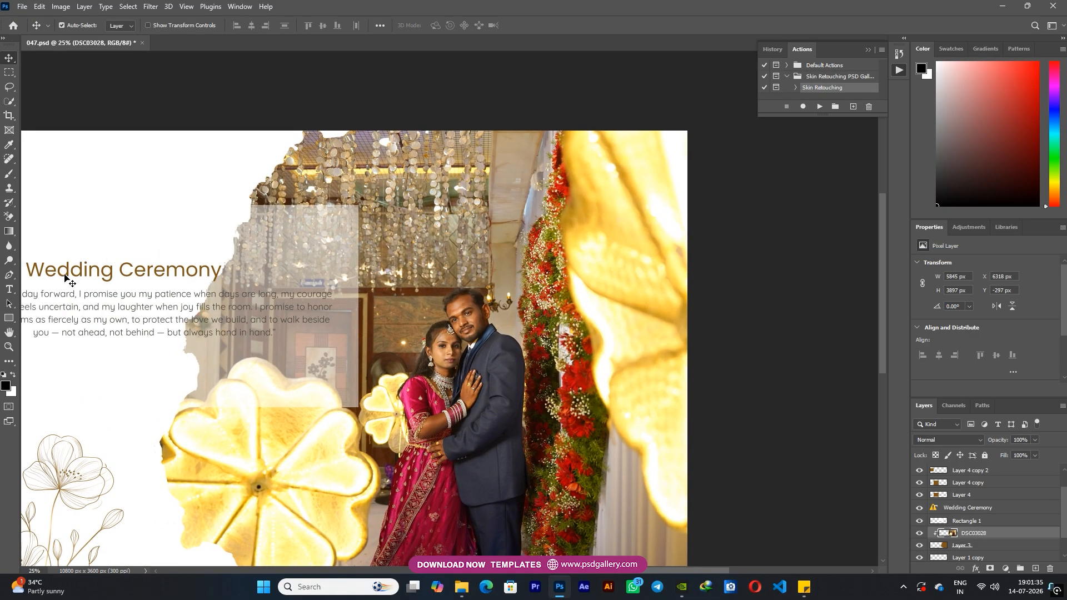
click(9, 260)
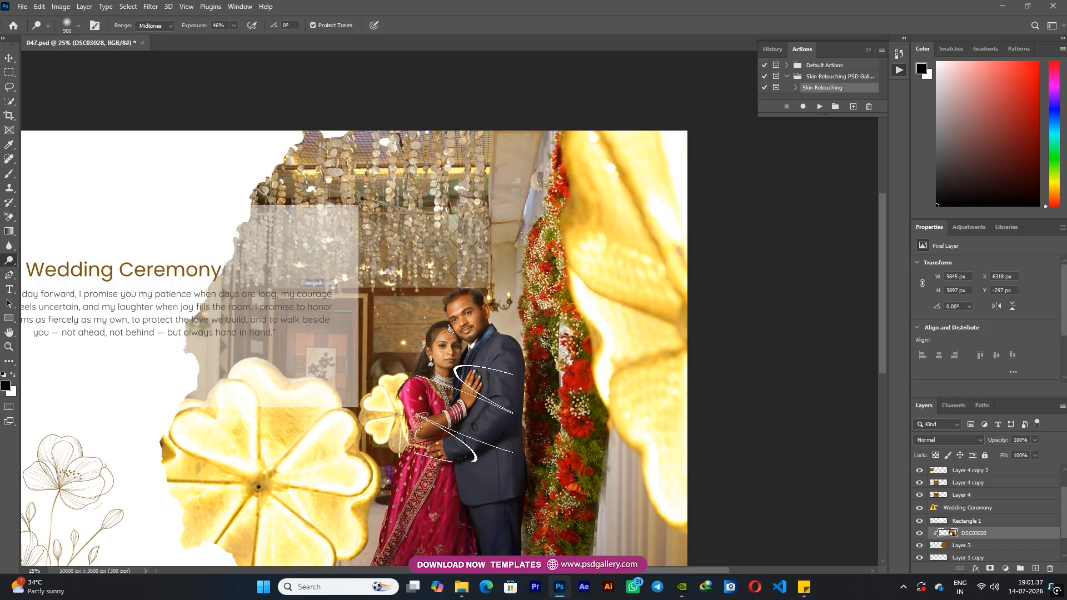
key(ctrl+minus)
mouse_move(350, 205)
mouse_down()
mouse_move(509, 199)
mouse_move(367, 184)
mouse_move(516, 204)
mouse_move(526, 312)
mouse_up()
key(space)
drag(533, 428, 516, 342)
mouse_move(524, 327)
mouse_down()
mouse_move(488, 471)
mouse_move(413, 360)
mouse_move(404, 467)
mouse_move(448, 381)
mouse_move(441, 404)
mouse_up()
key(space)
key(ctrl+plus)
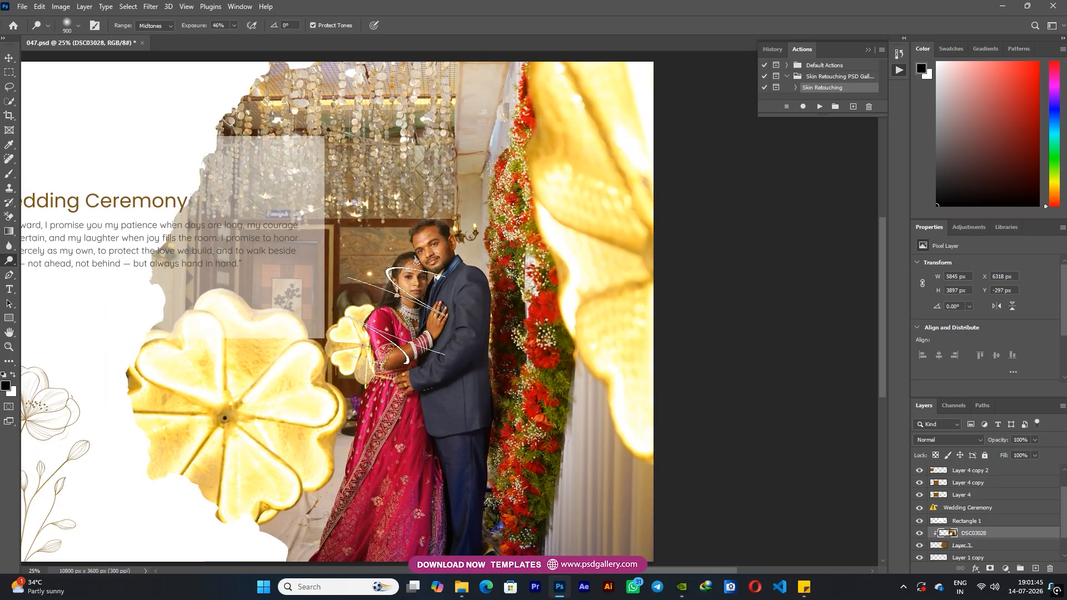
key(ctrl+minus)
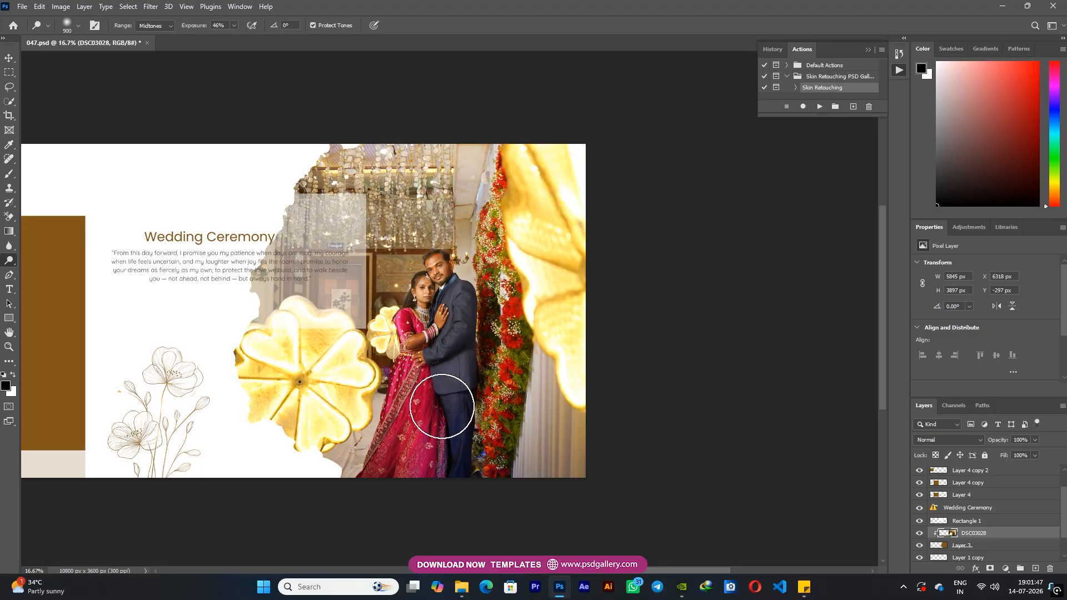
Dodge the hanging crystal decorations above the couple in the DSC03028 photo
key(v)
key(space)
drag(436, 428, 591, 428)
key(space)
drag(656, 415, 488, 408)
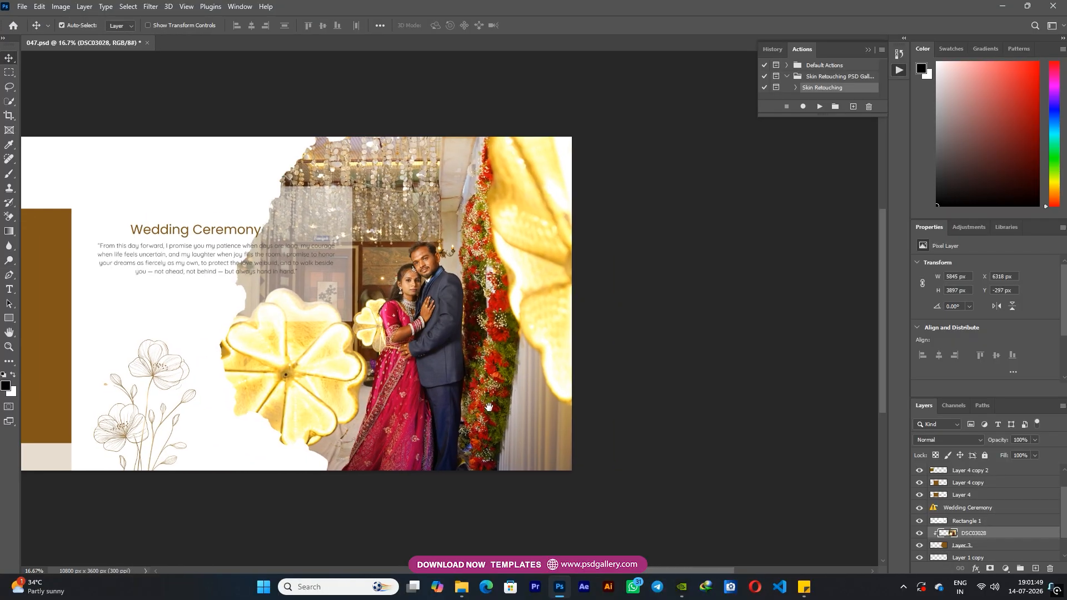
key(ctrl+plus)
right_click(435, 267)
click(443, 273)
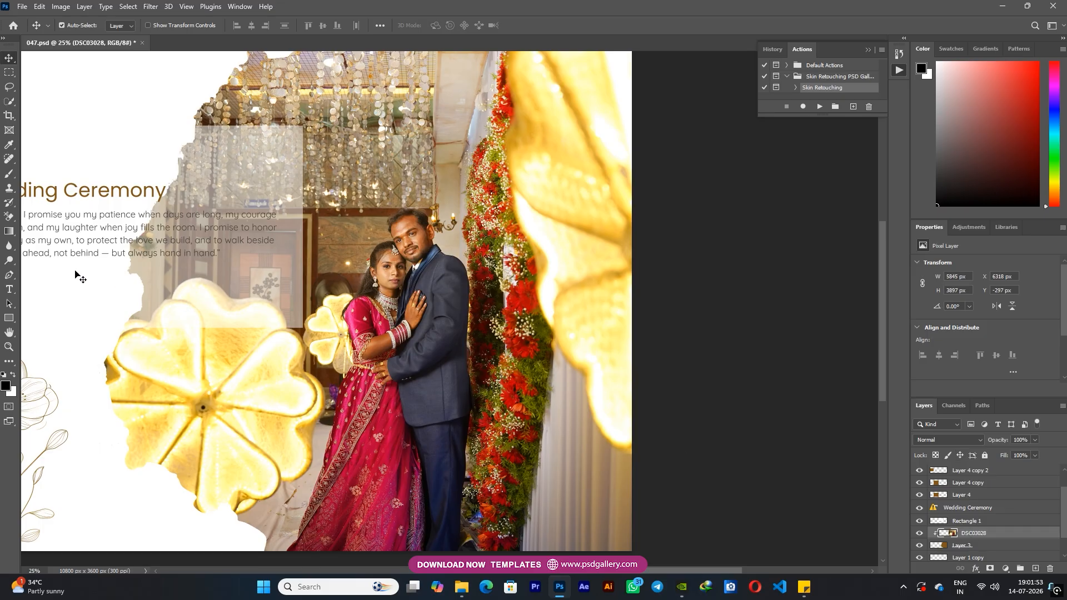
click(13, 262)
key(space)
drag(436, 208, 491, 214)
mouse_move(304, 239)
mouse_down()
mouse_move(269, 217)
mouse_move(466, 109)
mouse_move(452, 128)
mouse_up()
key(space)
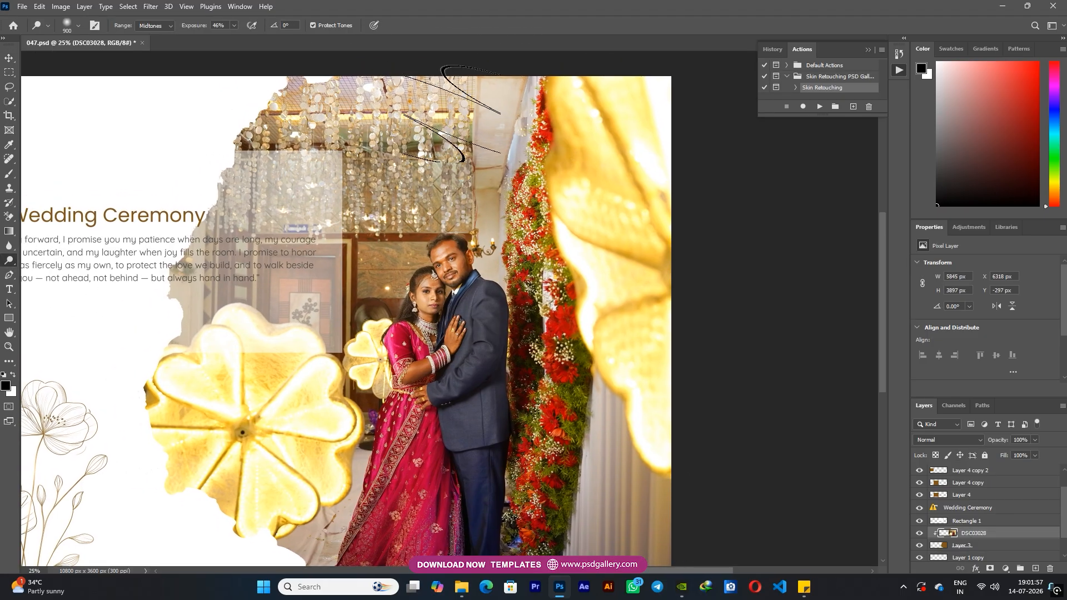
Dodge the gold leaf and the curtain along the right side of the DSC03028 photo
drag(628, 411, 633, 451)
key(space)
drag(640, 399, 669, 281)
drag(639, 436, 619, 433)
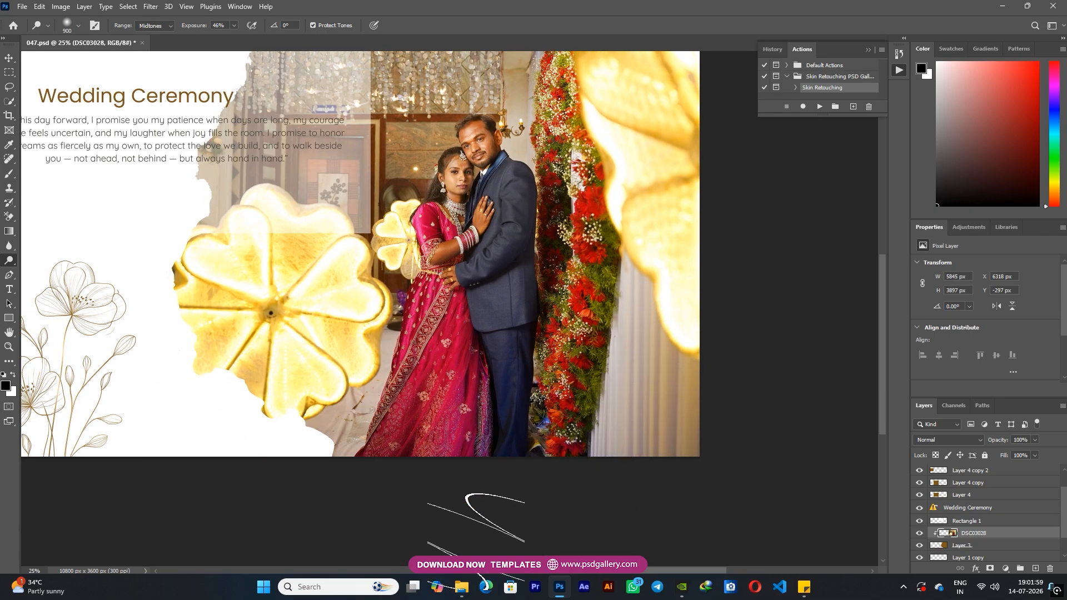
key(space)
drag(470, 365, 466, 468)
key(v)
Try placing photo DSC03048 above Layer 4 copy and clipping it to that shape
key(space)
drag(101, 338, 641, 406)
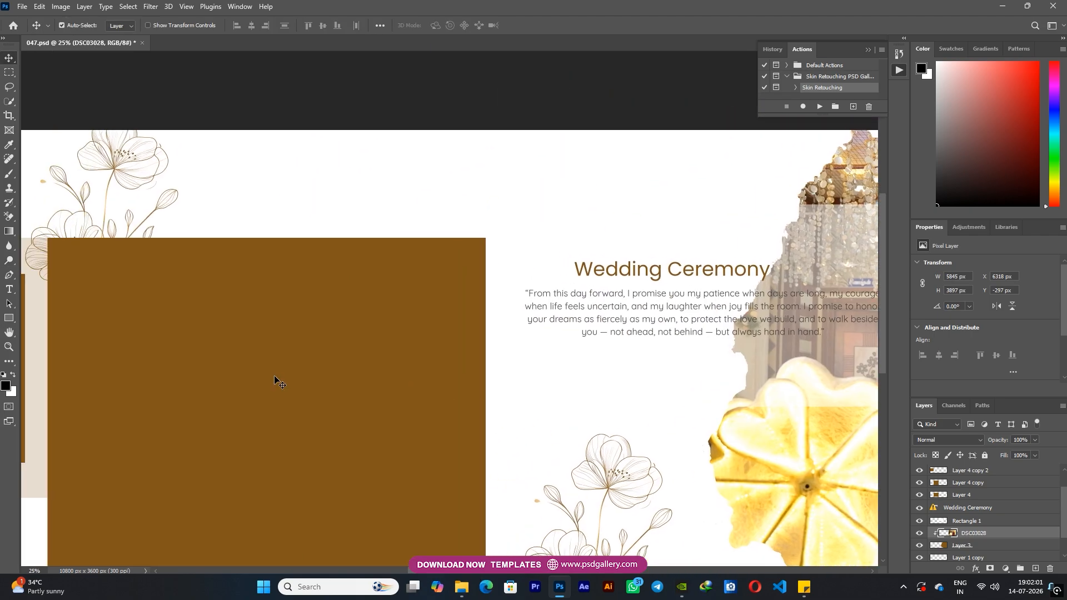
right_click(275, 378)
click(306, 383)
key(space)
drag(348, 424, 348, 374)
right_click(314, 342)
click(332, 349)
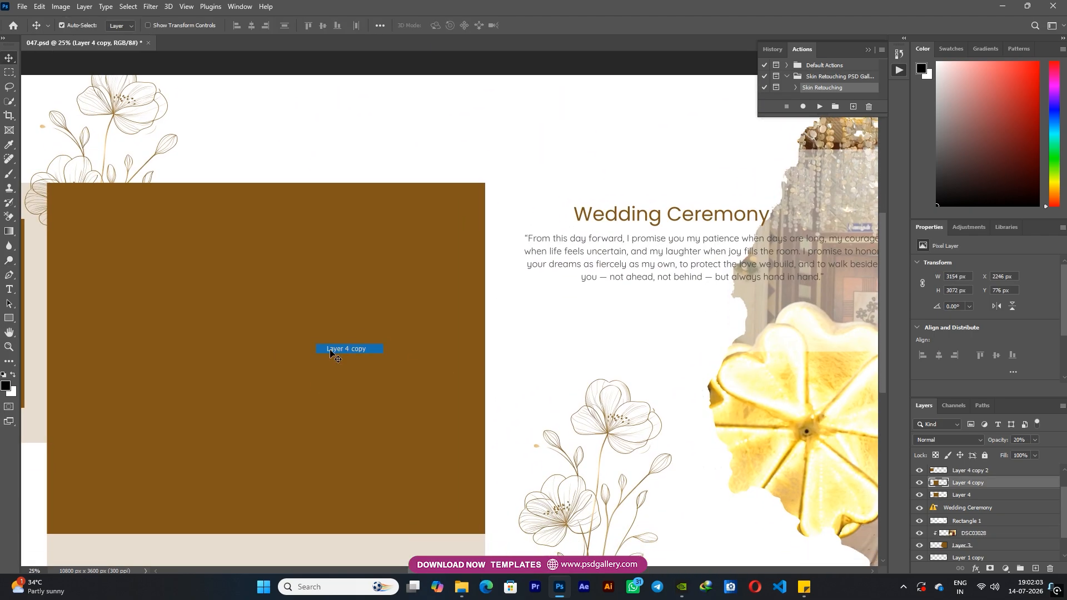
key(ctrl+minus)
right_click(321, 358)
click(336, 365)
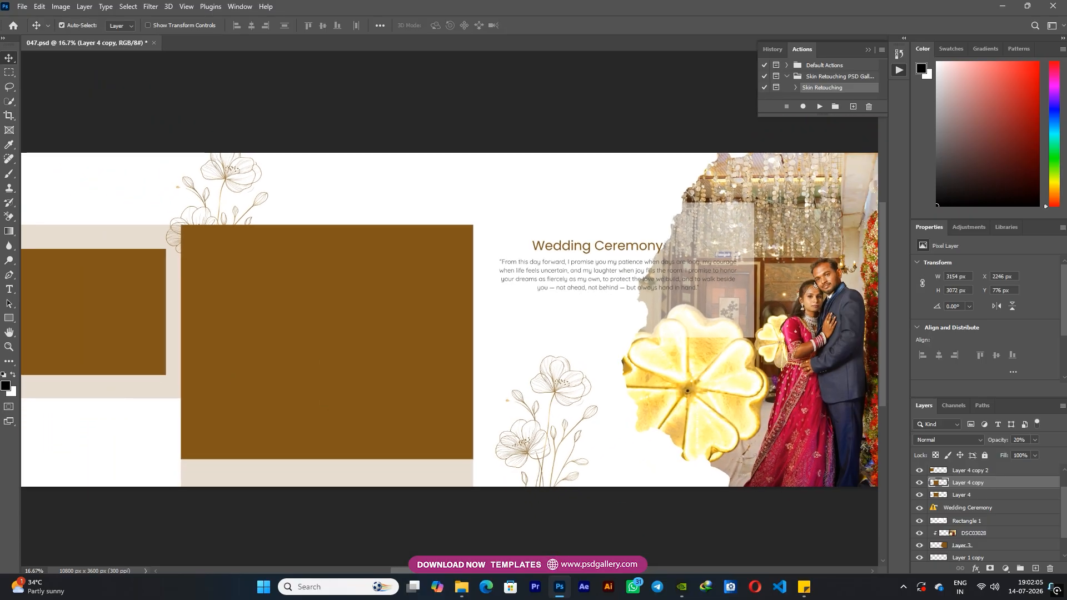
key(ctrl+v)
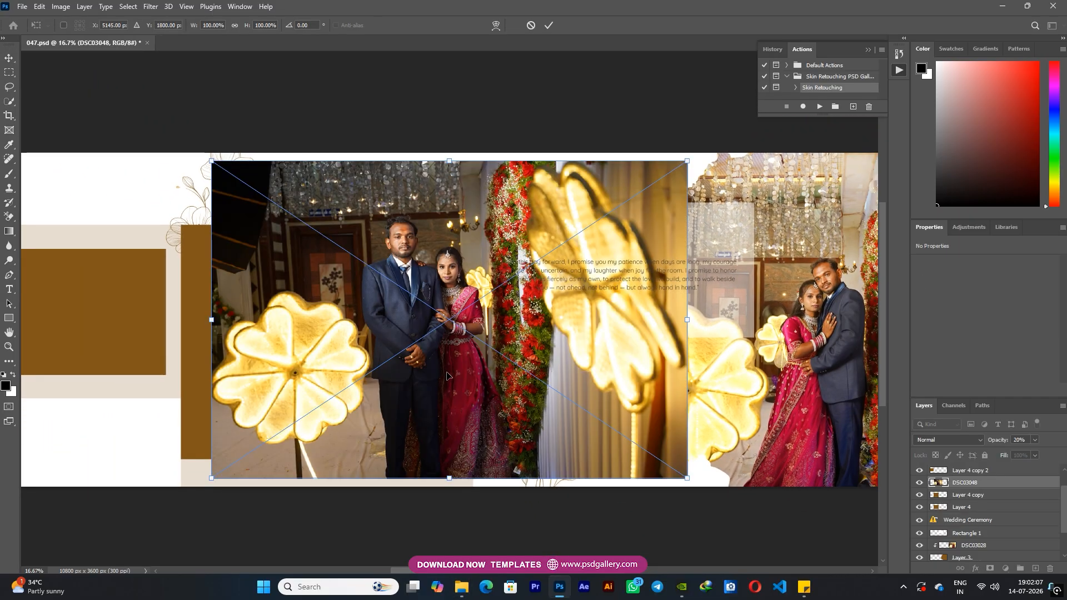
key(Return)
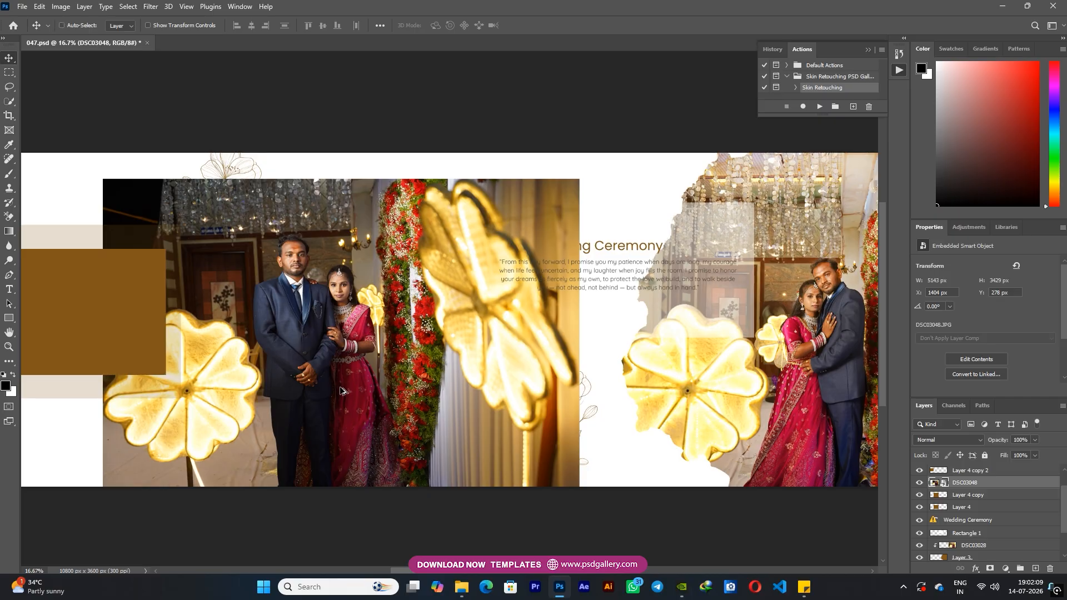
key(ctrl+alt+g)
Raise Layer 4 copy's opacity to 100% and delete the DSC03048 photo clipped to it
click(967, 496)
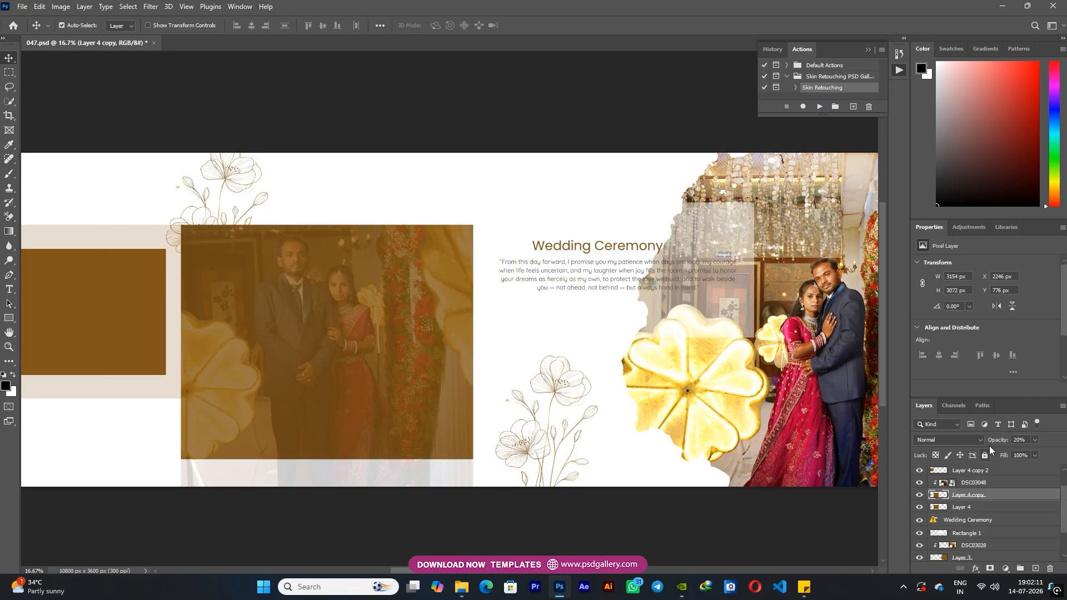
drag(1064, 440, 1064, 440)
right_click(362, 360)
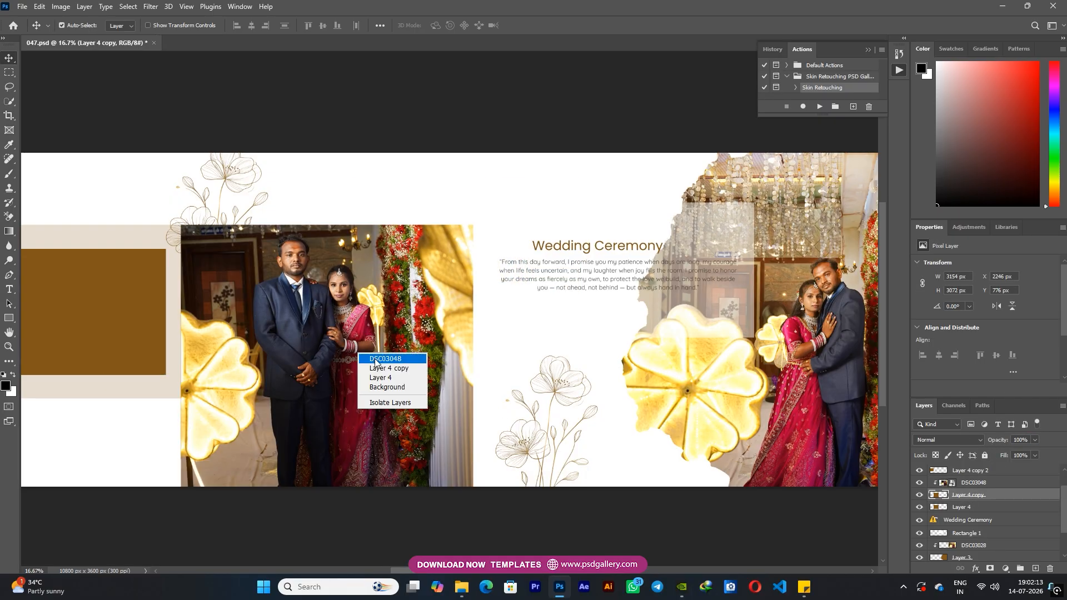
click(378, 362)
key(Delete)
Move Layer 4 copy down so only a strip shows below the middle brown placeholder, and set its opacity to 50%
right_click(317, 352)
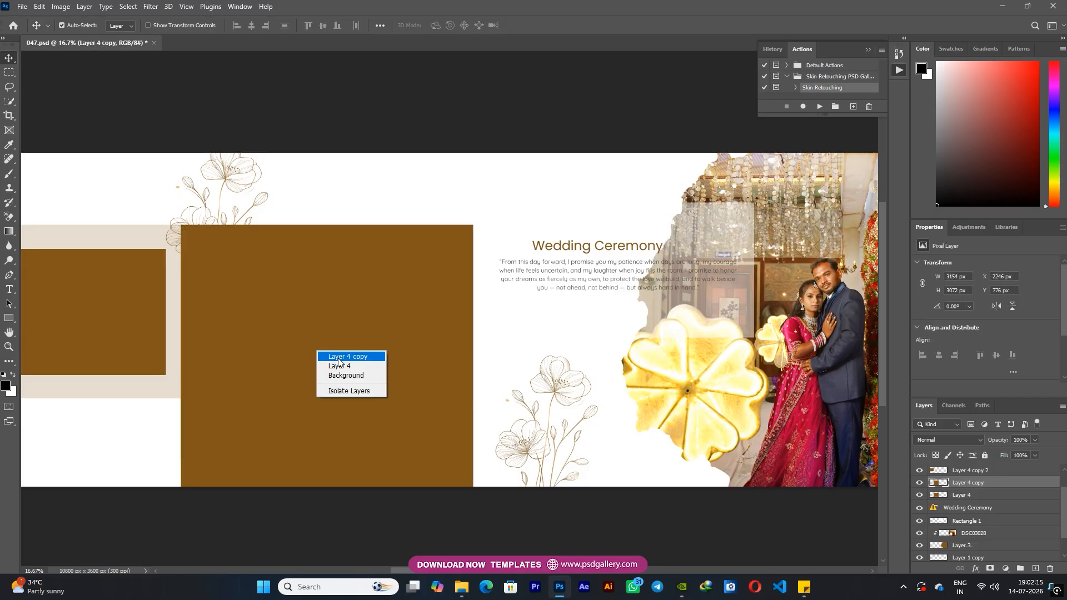
click(337, 358)
key(ctrl+z)
key(Delete)
drag(320, 365, 325, 484)
key(5)
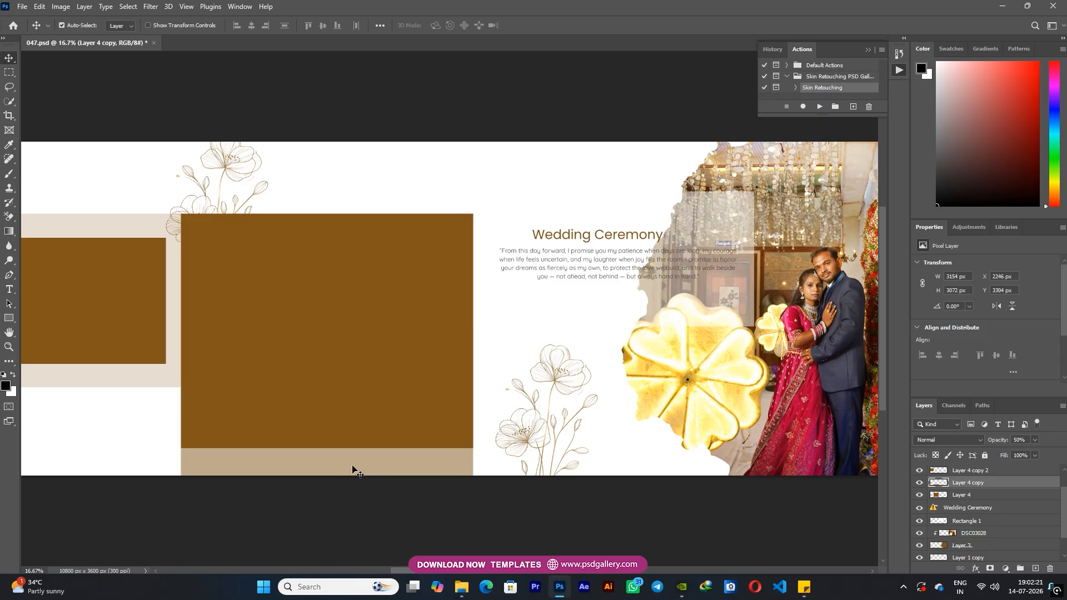
Place photo DSC03048 above Layer 4 and clip it to the middle brown placeholder
right_click(331, 366)
drag(354, 382, 354, 381)
drag(465, 323, 386, 340)
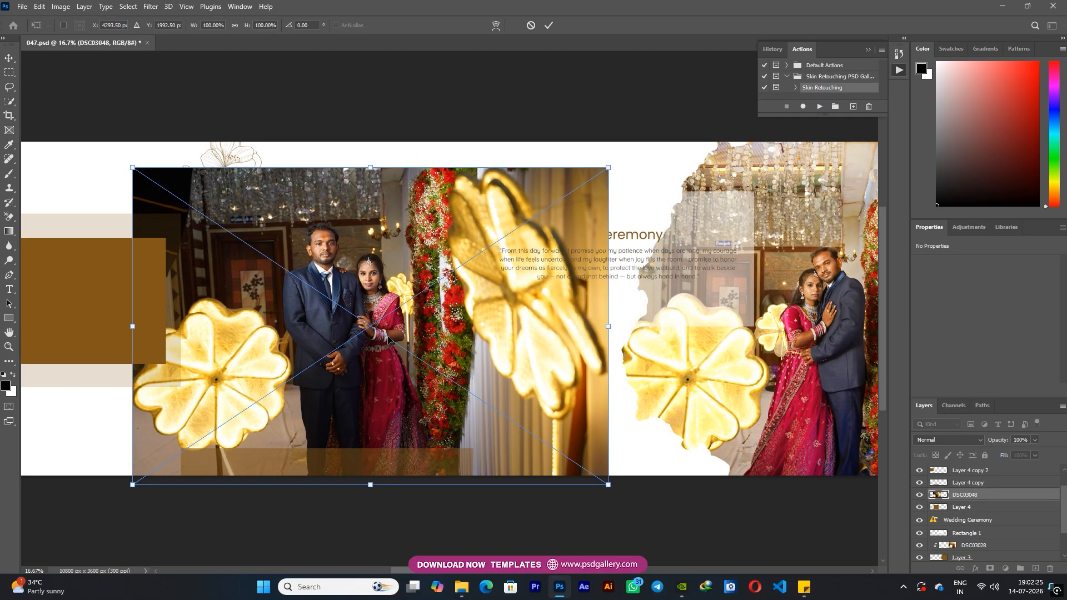
key(Return)
key(ctrl+alt+g)
Scale the DSC03048 photo to about 100.64%, rotate it about 0.85° and reposition it to frame the couple
key(ctrl+t)
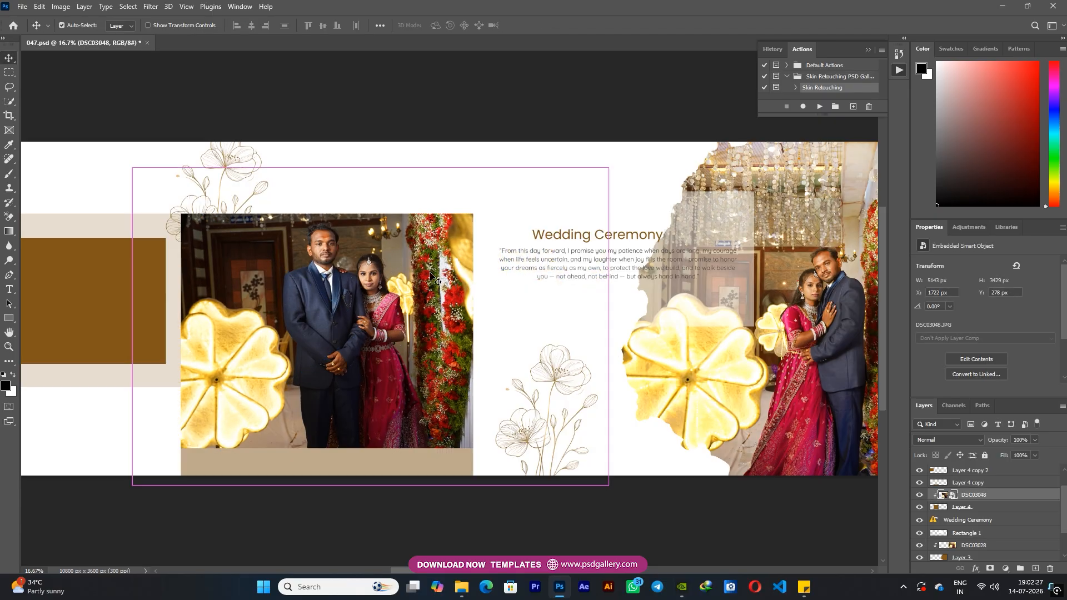
drag(608, 168, 577, 156)
drag(467, 177, 482, 157)
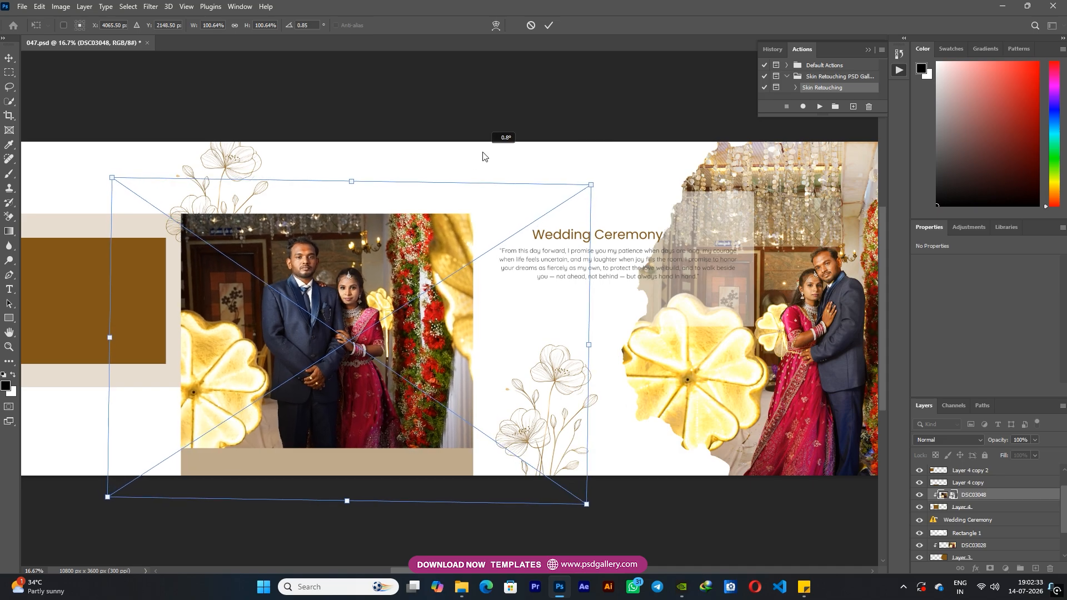
key(Return)
Resize the Rectangle 2 placeholder into a tall portrait frame of about 1485 by 2465 px
key(ctrl+plus)
drag(244, 340, 497, 344)
drag(383, 404, 442, 404)
right_click(214, 261)
click(244, 267)
drag(201, 329, 360, 268)
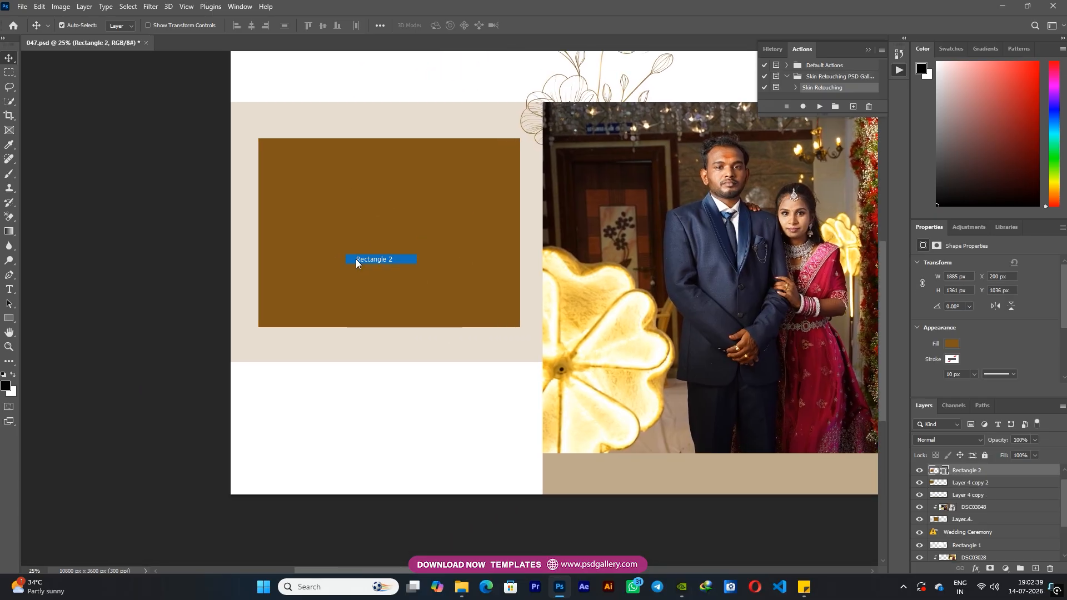
key(ctrl+t)
drag(518, 236, 492, 231)
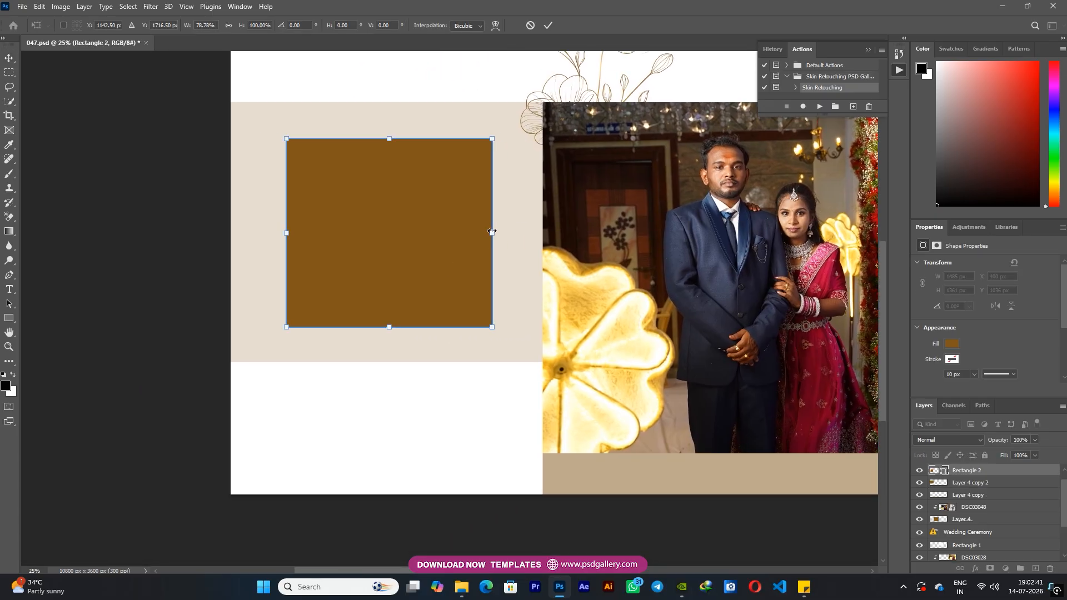
drag(386, 330, 389, 481)
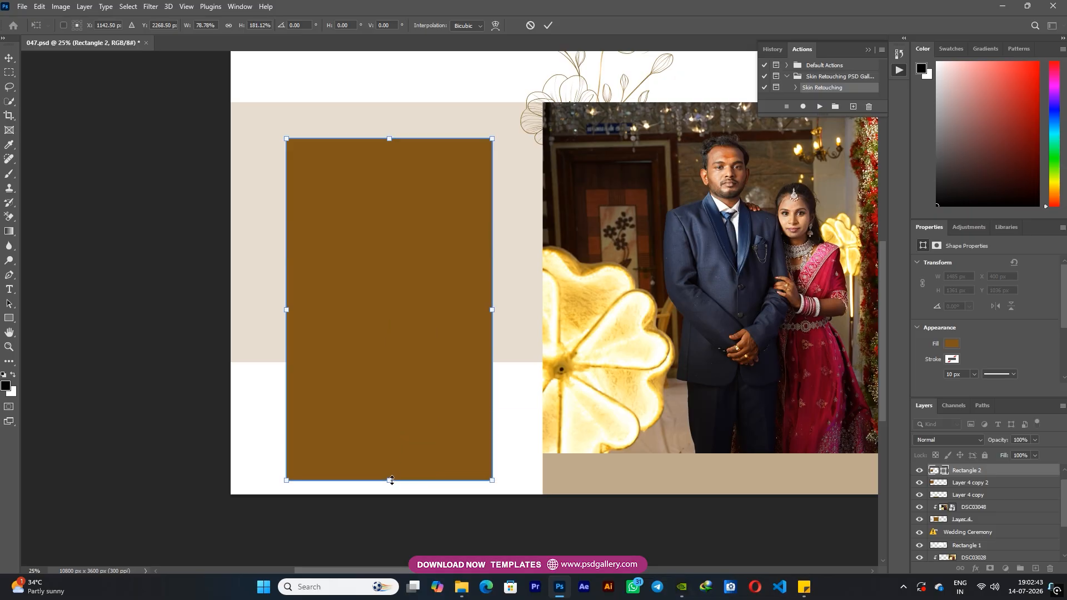
key(Return)
Place photo DSC03043 above Rectangle 2 and clip it to the tall portrait placeholder
right_click(384, 346)
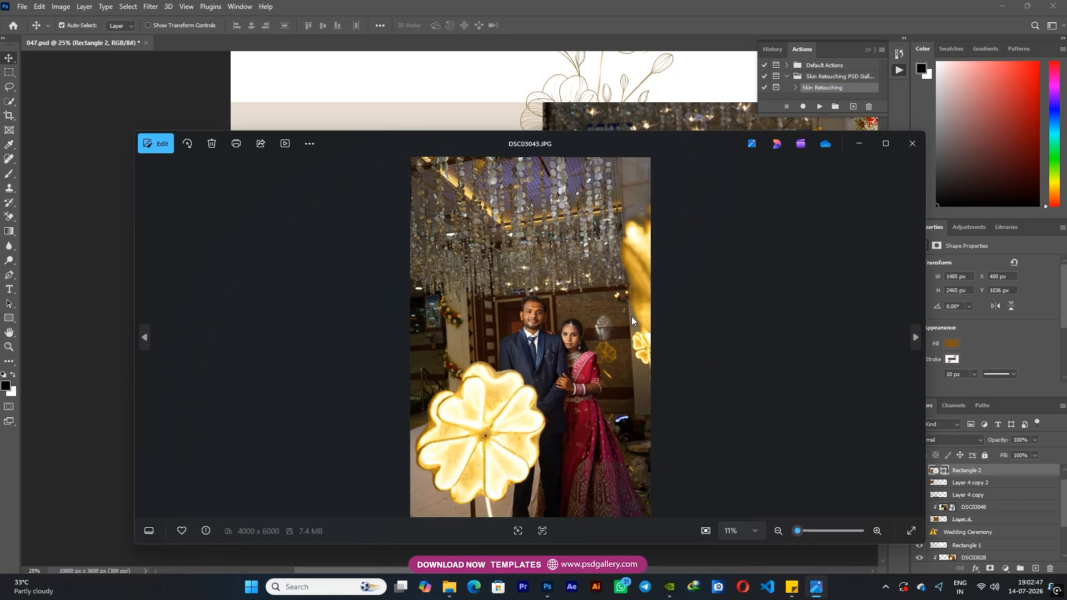
click(924, 142)
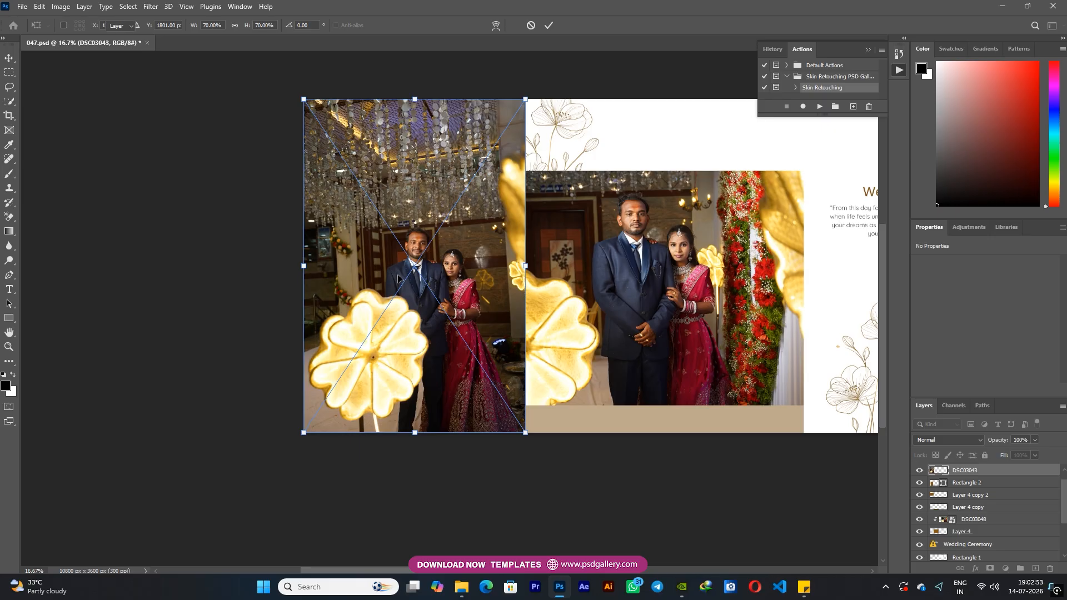
key(Return)
key(ctrl+alt+g)
Scale the DSC03043 photo to about 60.14% and reposition it to frame the couple inside the portrait placeholder
key(ctrl+t)
drag(395, 279, 380, 289)
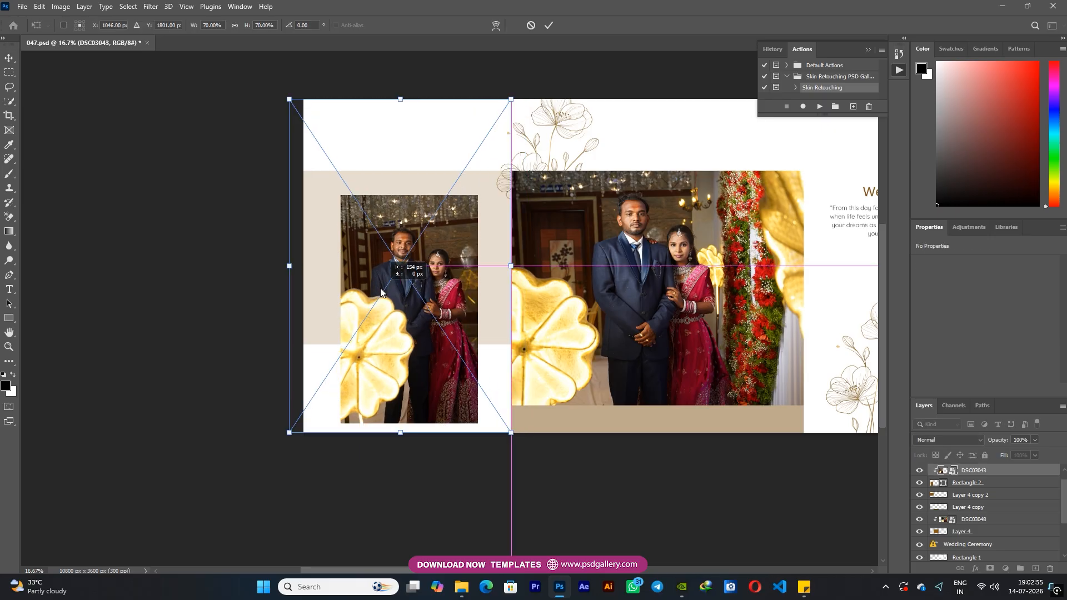
drag(511, 99, 494, 121)
drag(418, 237, 424, 258)
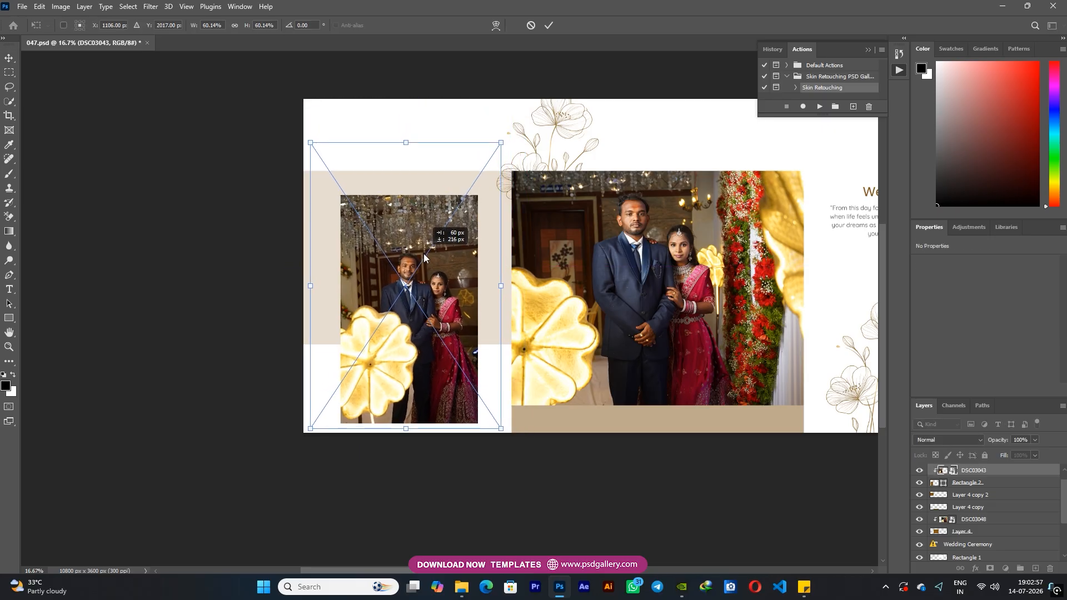
key(Return)
Enlarge the Rectangle 2 placeholder to about 1635 by 2725 px, aligning its upper edge with the beige panel
right_click(391, 315)
click(412, 331)
key(ctrl+t)
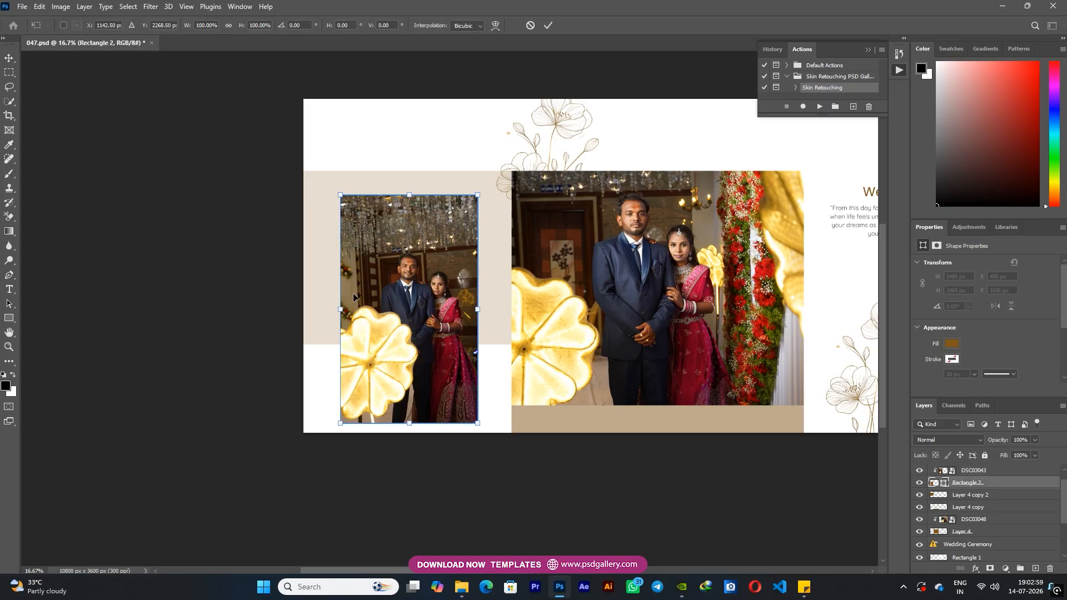
drag(343, 320, 329, 320)
drag(402, 194, 400, 165)
key(Return)
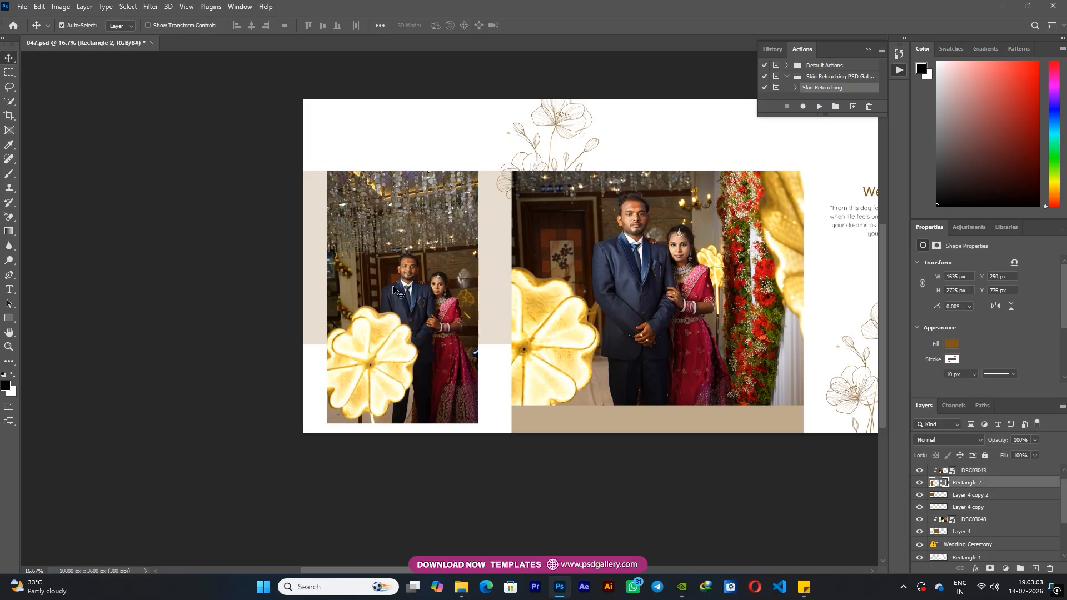
Enlarge the DSC03043 photo to about 2434 by 3534 px, rotate it about 2.41° and shift it to frame the couple
click(402, 294)
drag(402, 294, 395, 296)
key(ctrl+t)
drag(495, 143, 531, 105)
key(Return)
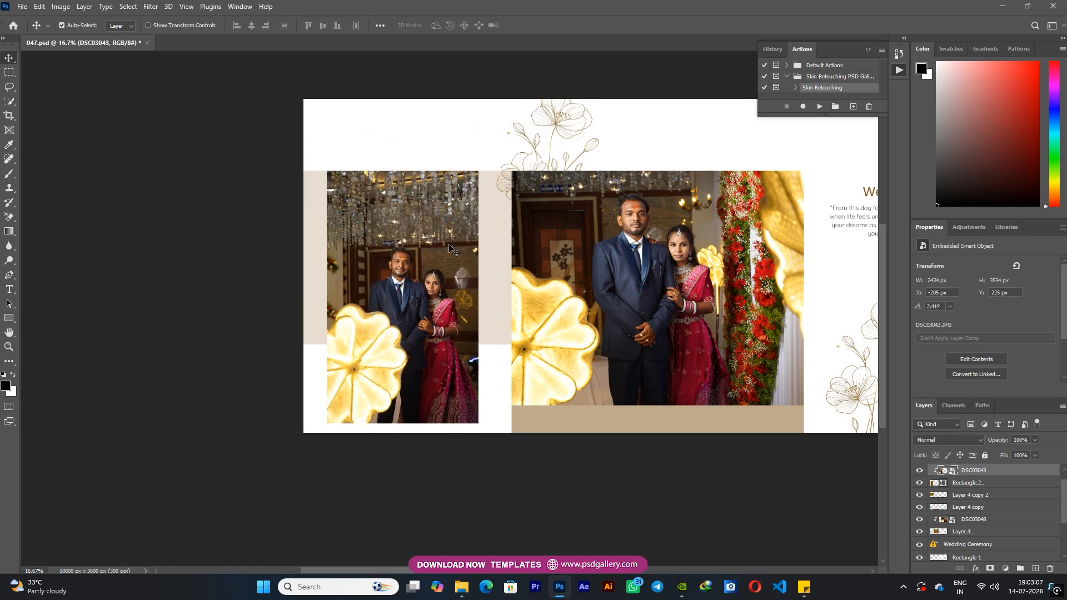
Rotate the DSC03048 photo in the middle placeholder to about 1.82° to straighten it
scroll(449, 250, up, 1)
scroll(449, 249, right, 6)
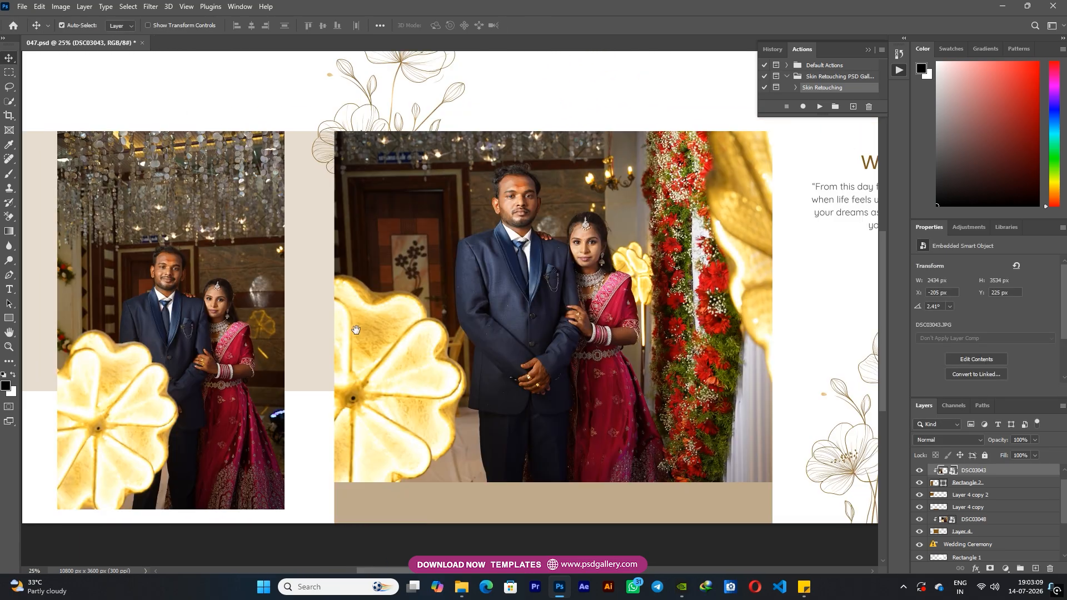
scroll(404, 314, right, 7)
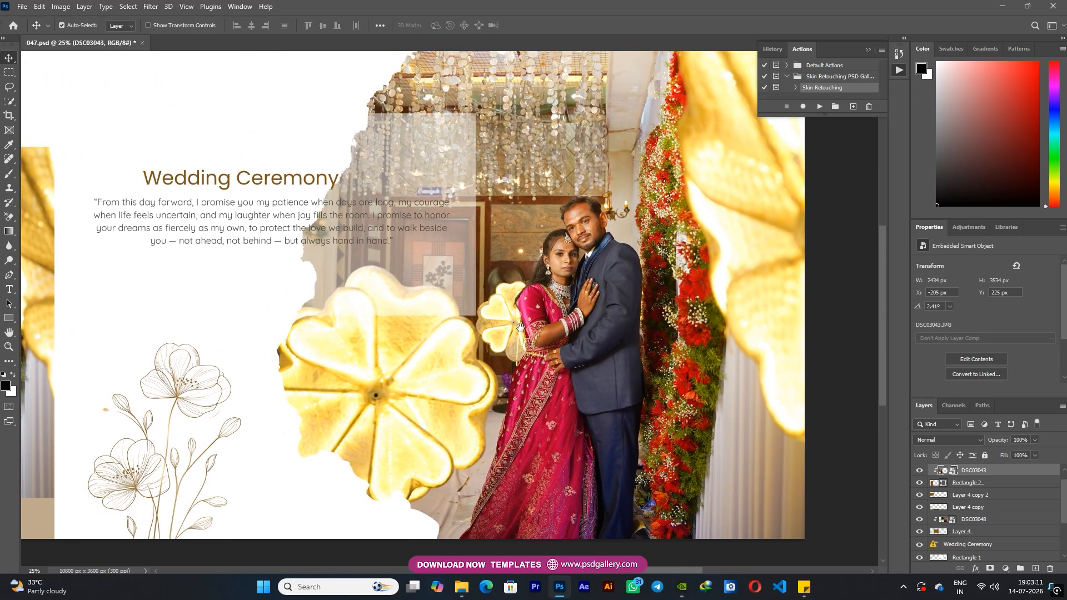
scroll(454, 300, down, 1)
scroll(455, 300, left, 5)
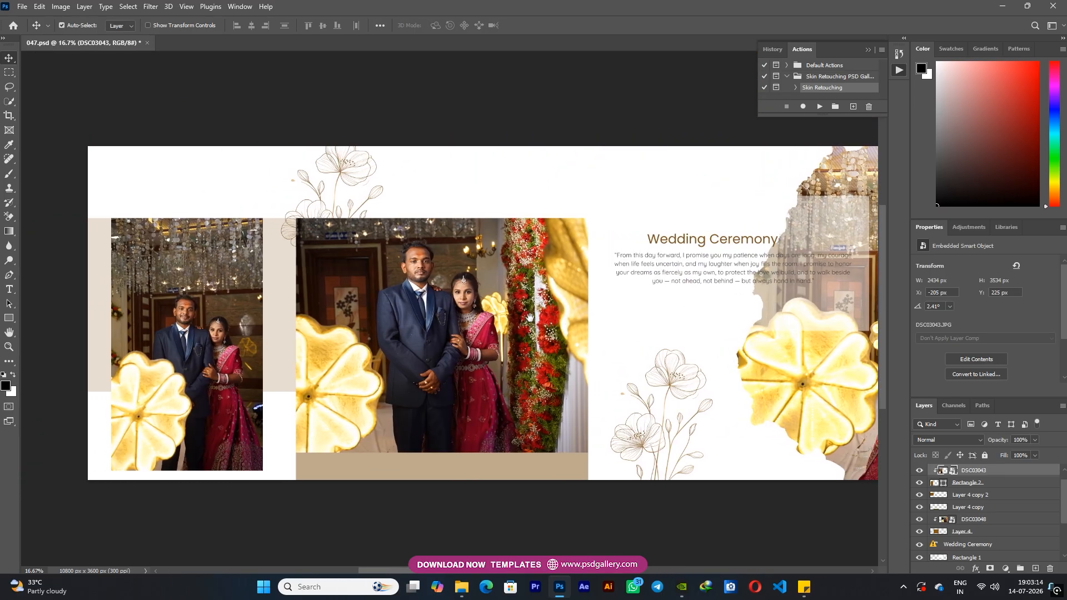
drag(529, 317, 534, 317)
right_click(470, 310)
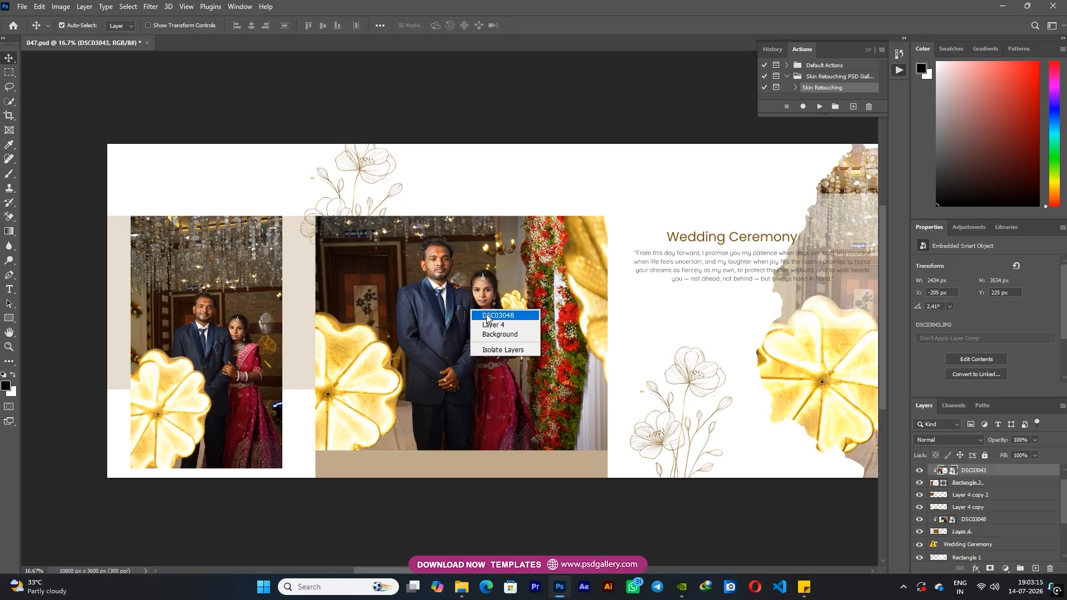
click(486, 315)
key(ctrl+t)
drag(581, 147, 587, 150)
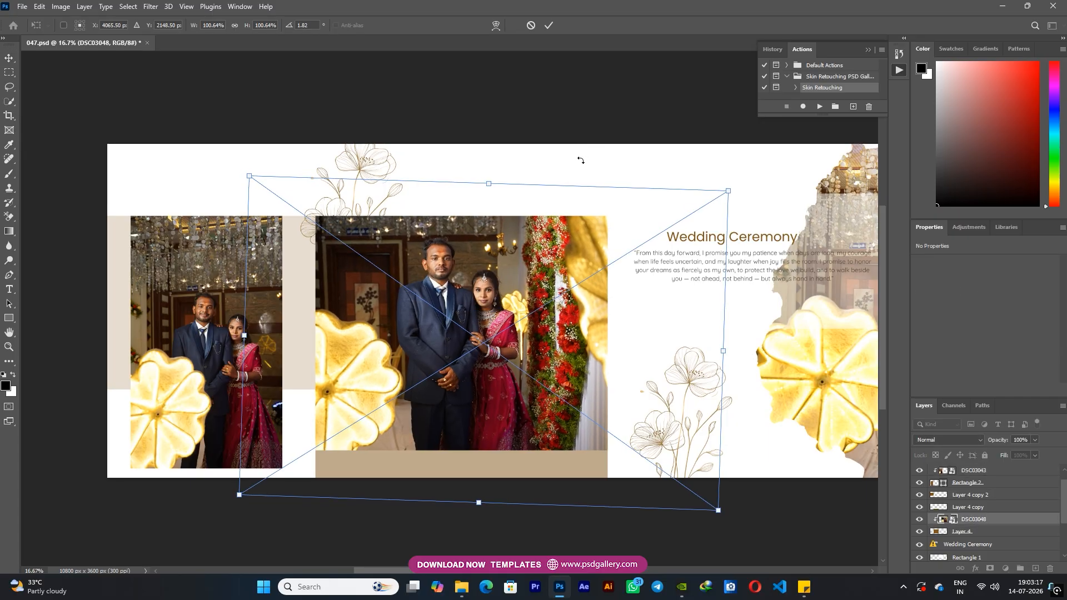
key(Return)
Brighten the large DSC03028 photo on the spread's right side slightly with Levels
scroll(466, 302, up, 1)
scroll(627, 356, right, 8)
right_click(445, 238)
click(472, 267)
drag(466, 206, 442, 258)
right_click(443, 258)
click(475, 264)
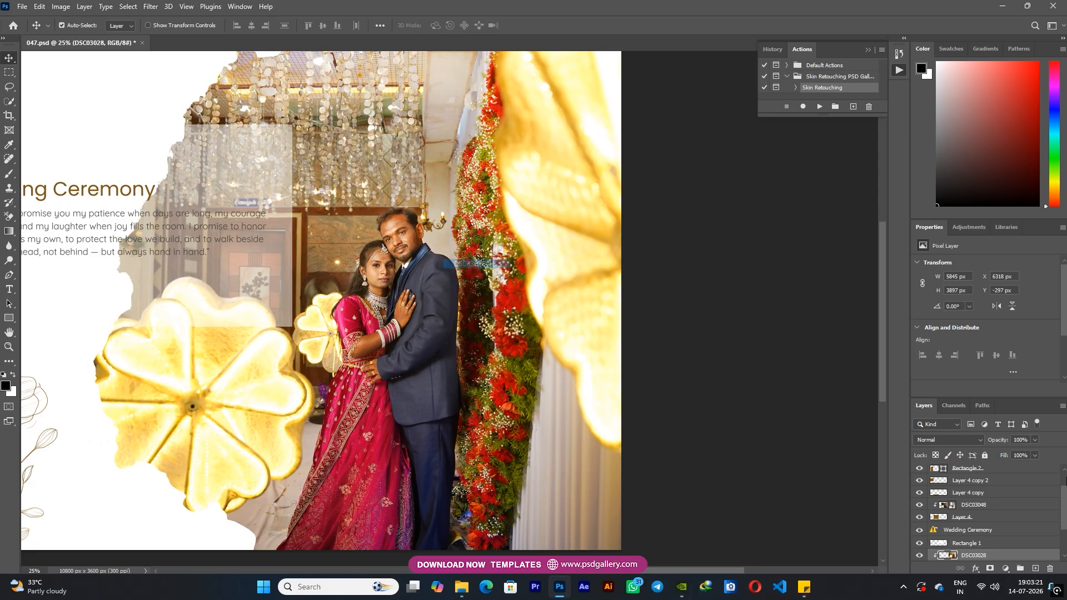
key(ctrl+l)
drag(832, 373, 827, 373)
click(867, 271)
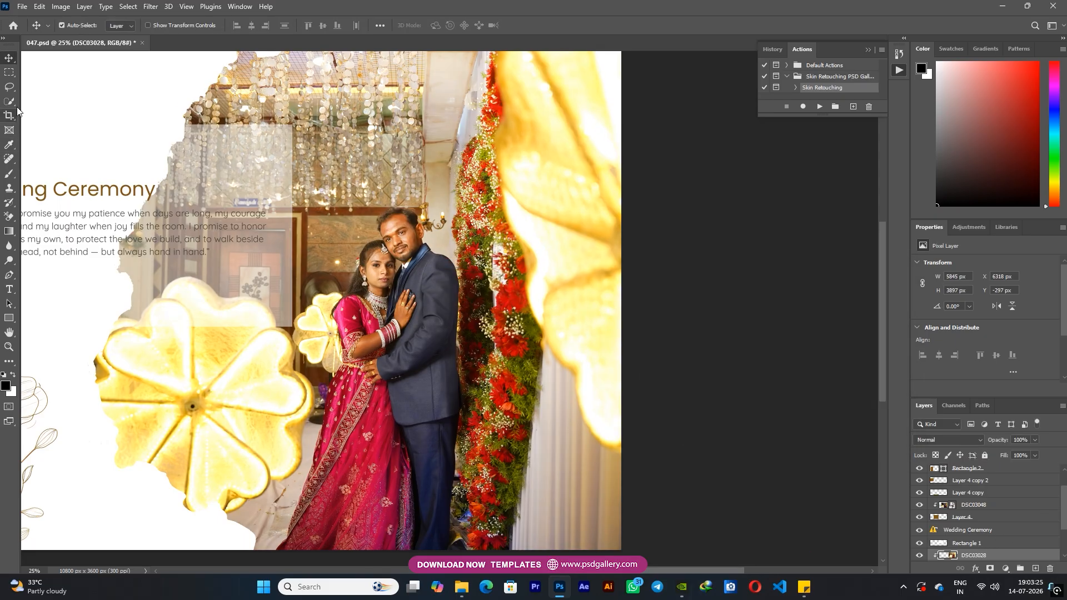
drag(395, 257, 396, 271)
right_click(415, 264)
click(430, 270)
drag(451, 308, 447, 309)
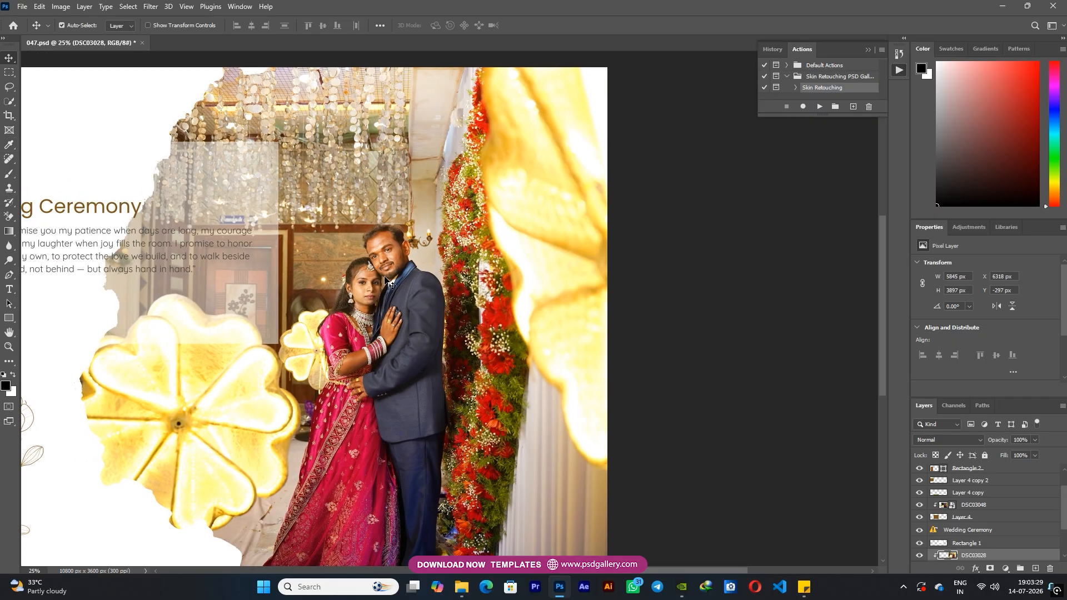
Run the Skin Retouching action on DSC03028 with a 6.2 px High Pass and about 2.3 px Gaussian Blur
drag(383, 273, 435, 303)
scroll(482, 325, up, 3)
right_click(410, 254)
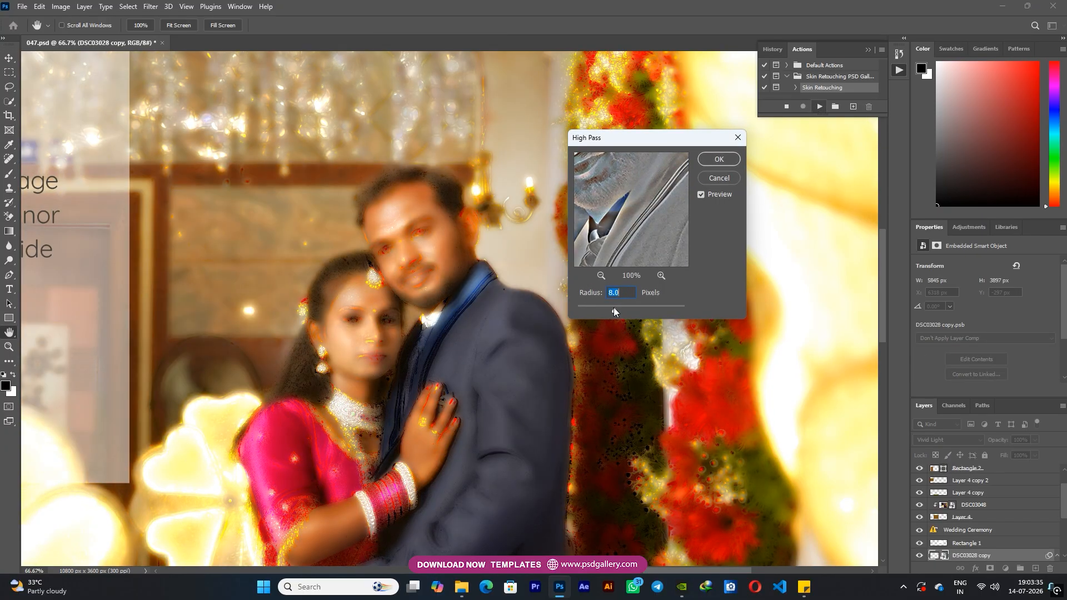
click(714, 160)
drag(674, 340, 657, 340)
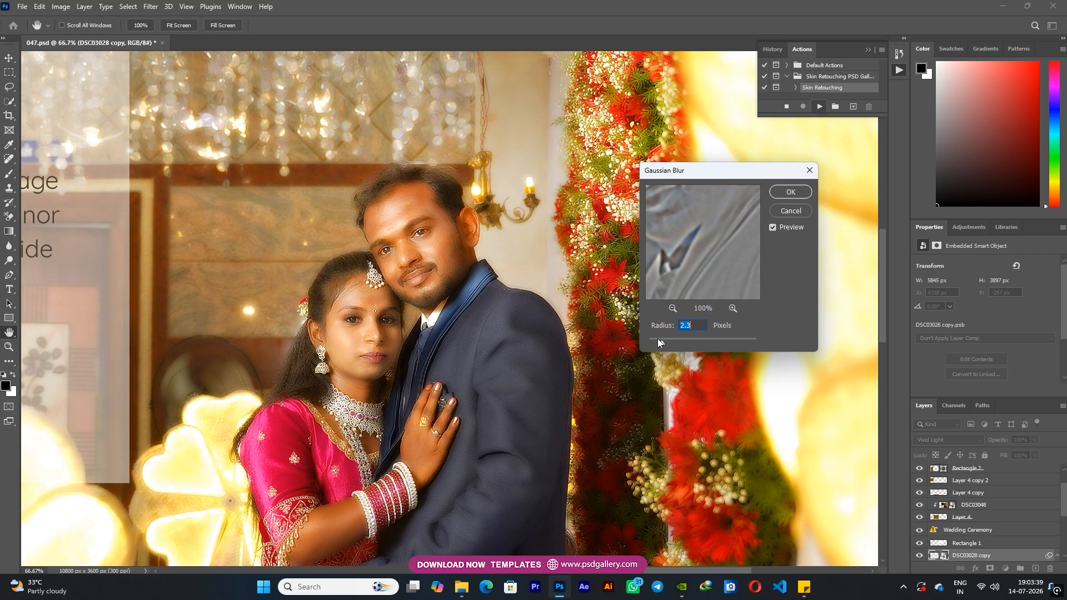
click(790, 192)
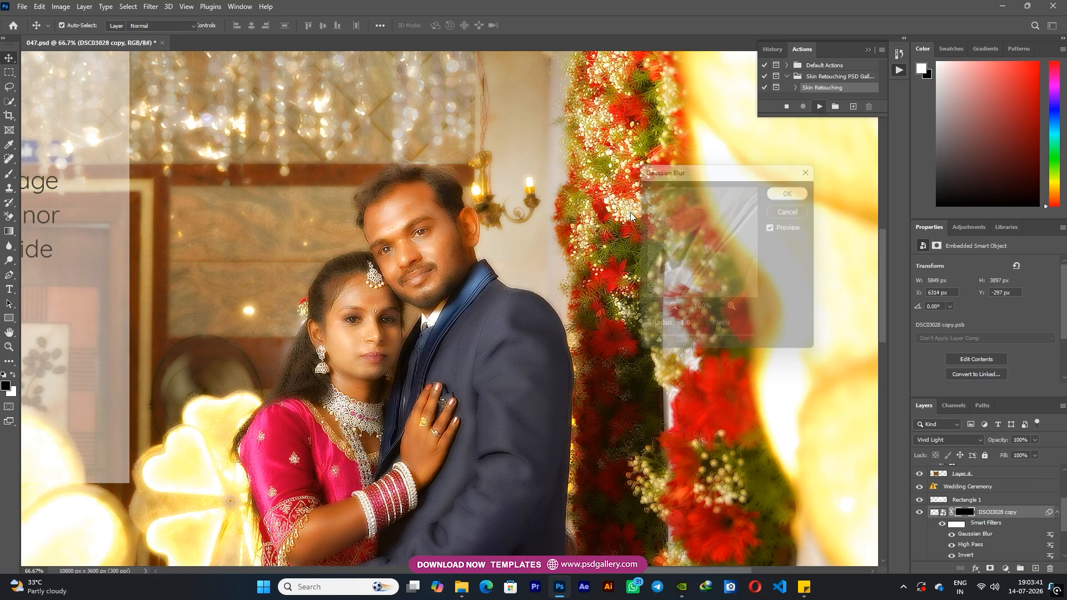
Paint white on the DSC03028 copy mask over the groom's face with a 45 px brush to smooth his skin
key(ctrl+plus)
key(bracketleft)
key(bracketleft)
key(bracketleft)
key(bracketleft)
key(bracketleft)
key(bracketleft)
key(bracketleft)
key(bracketleft)
key(bracketleft)
key(bracketleft)
key(bracketleft)
key(bracketleft)
key(bracketleft)
key(bracketleft)
key(bracketleft)
key(bracketleft)
key(bracketleft)
key(bracketleft)
key(bracketleft)
key(bracketleft)
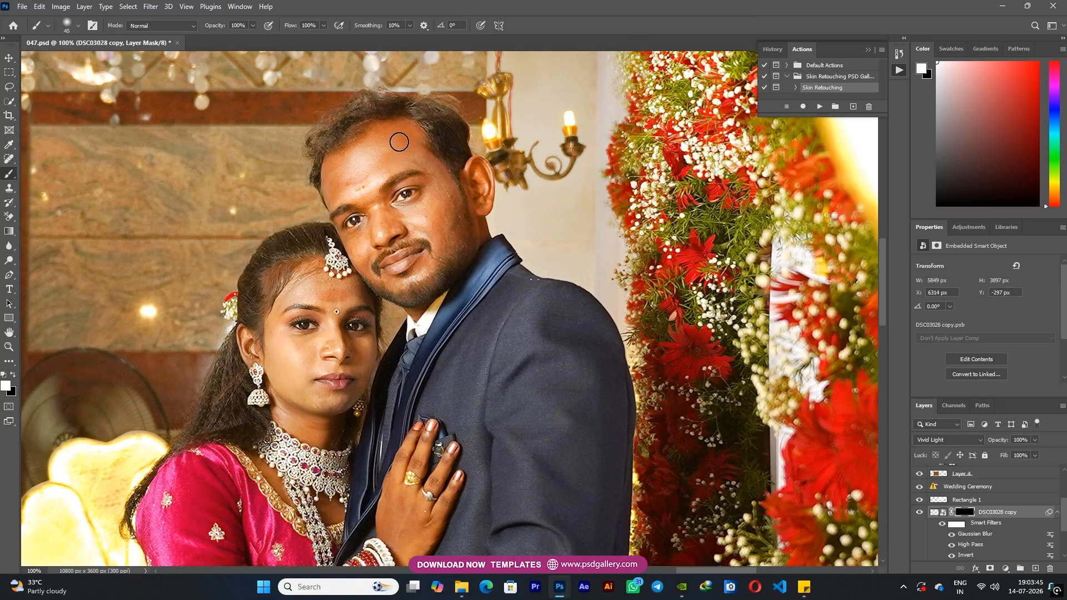
key(bracketleft)
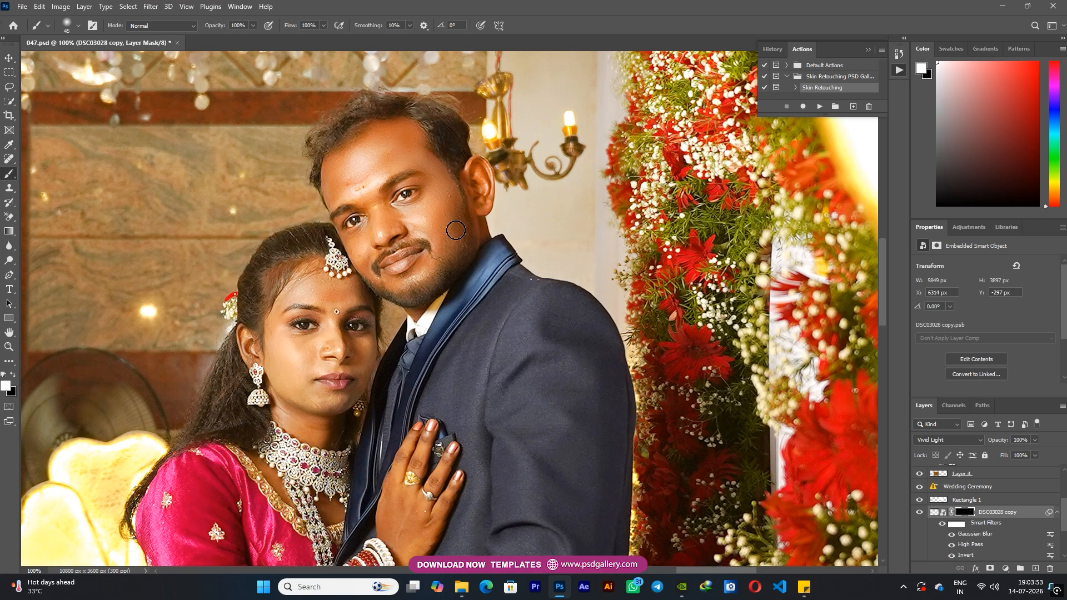
Paint the skin smoothing over the bride's face and the groom's cheek on the DSC03028 copy mask
scroll(333, 335, up, 3)
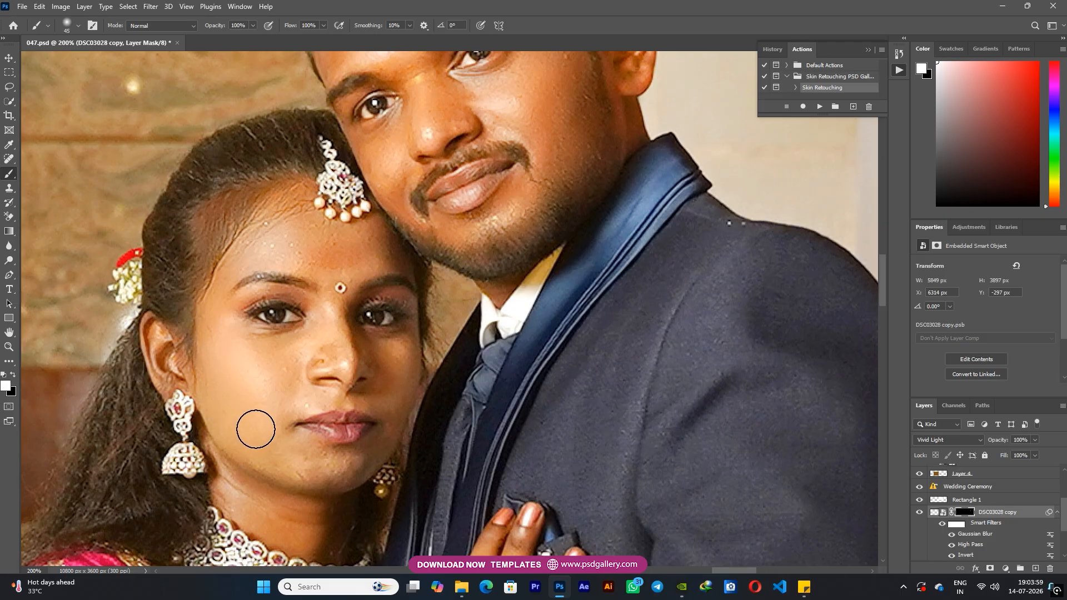
key(bracketright)
drag(314, 532, 312, 462)
key(bracketleft)
drag(330, 243, 267, 407)
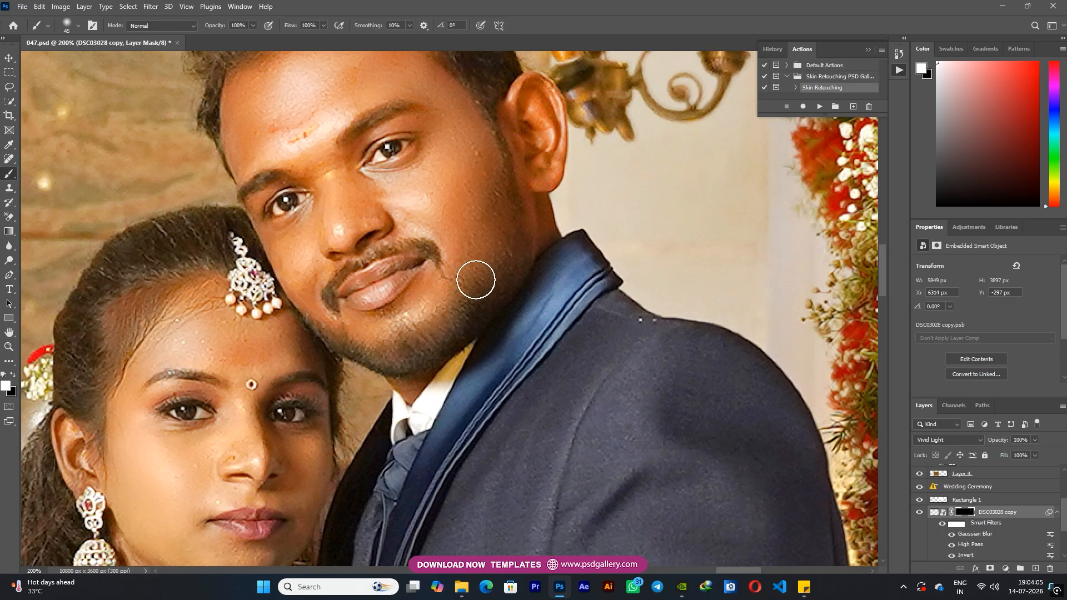
Paint the skin smoothing over the bride's arm and hand with an 80 px brush
key(ctrl+minus)
drag(486, 432, 500, 228)
key(bracketright)
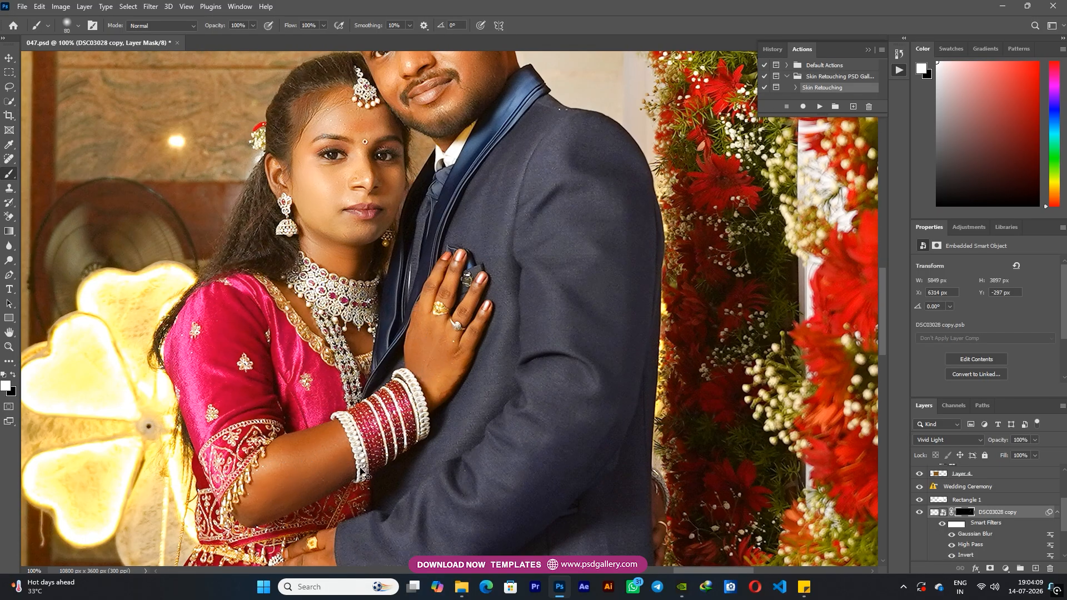
key(ctrl+minus)
key(ctrl+minus)
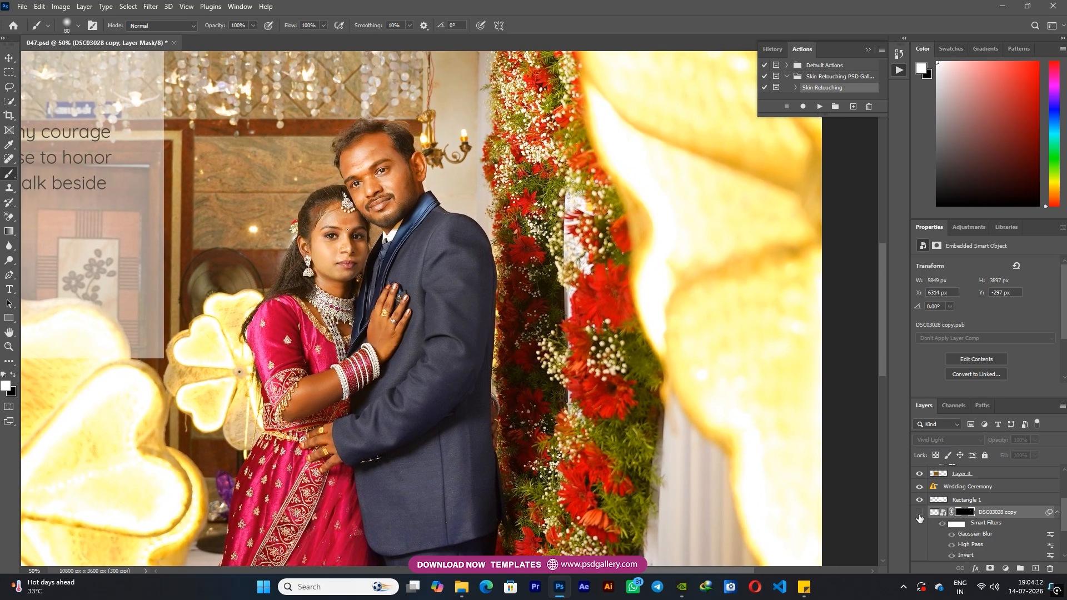
Merge the DSC03028 copy retouch with the unclipped DSC03028 photo and clip the merged layer back to Layer 3
click(919, 512)
scroll(955, 528, down, 1)
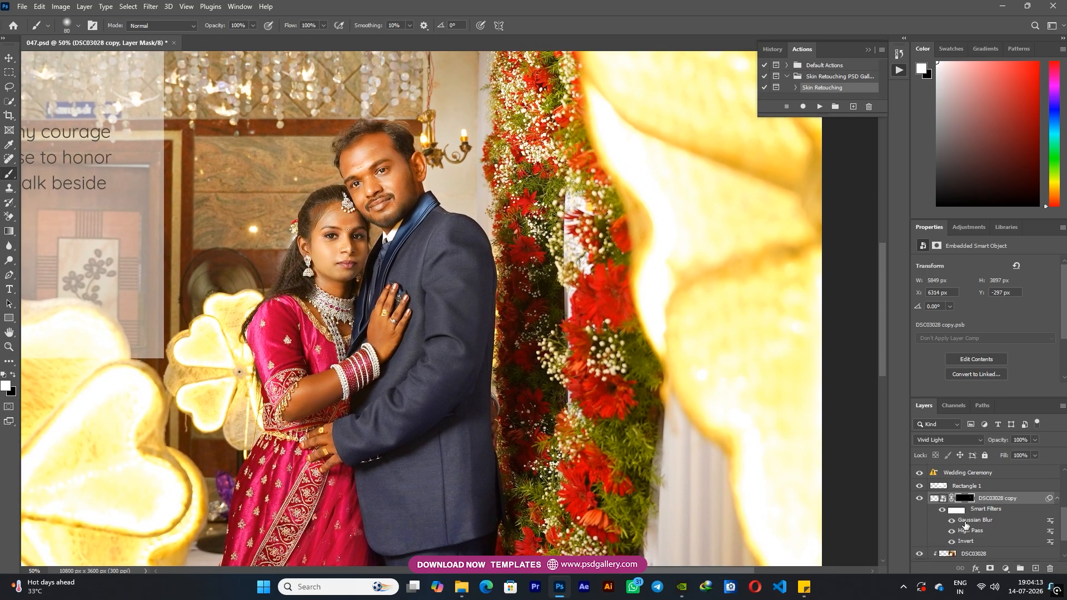
right_click(967, 543)
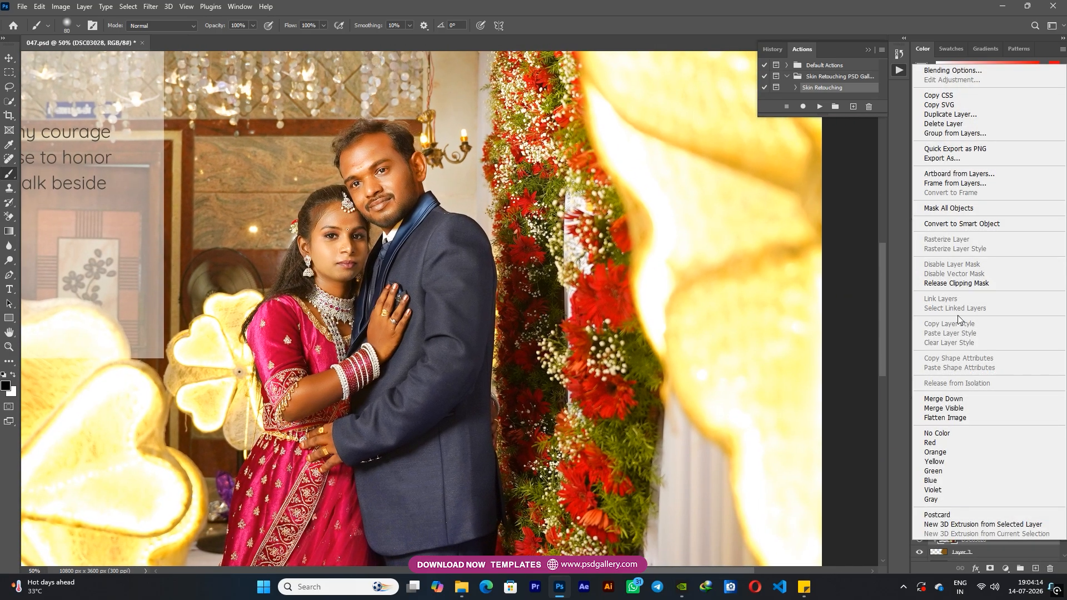
click(955, 281)
right_click(1006, 485)
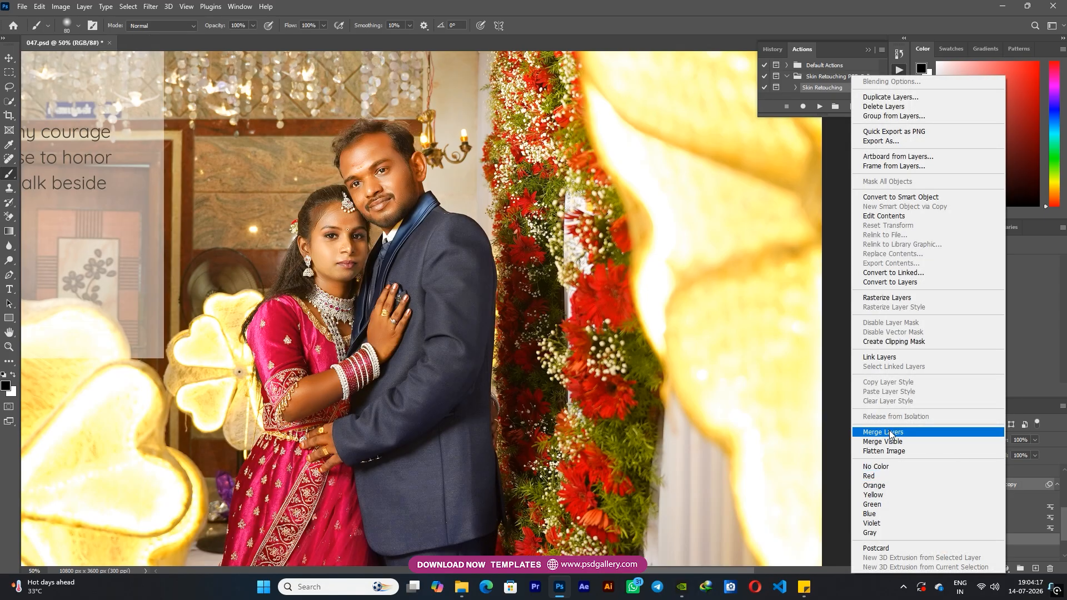
click(875, 431)
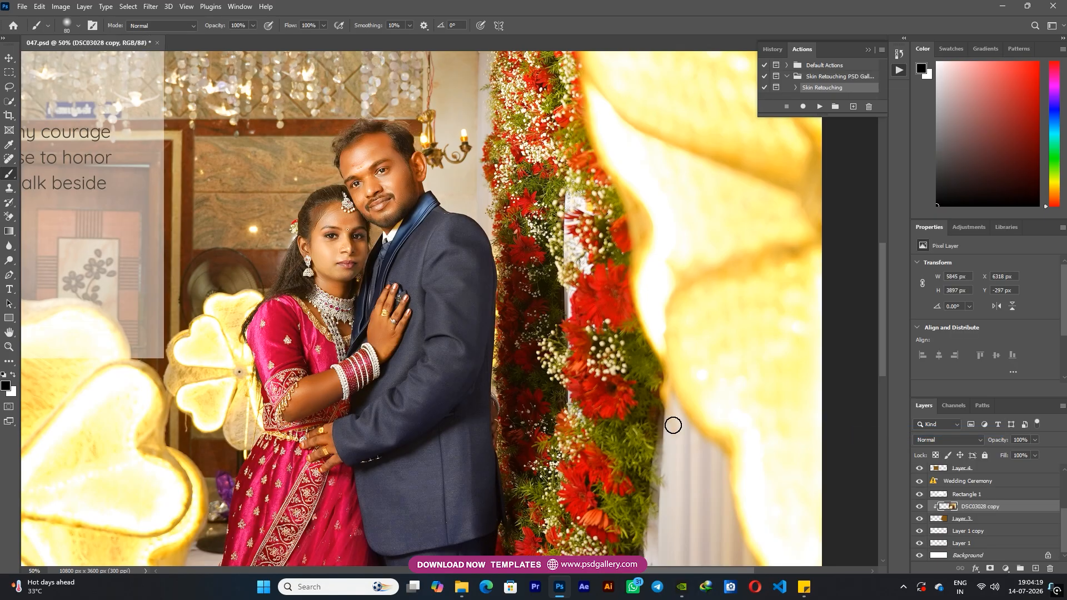
Heal the light specks on the groom's jacket shoulder with a 15 px content-aware Spot Healing Brush
key(ctrl+plus)
key(j)
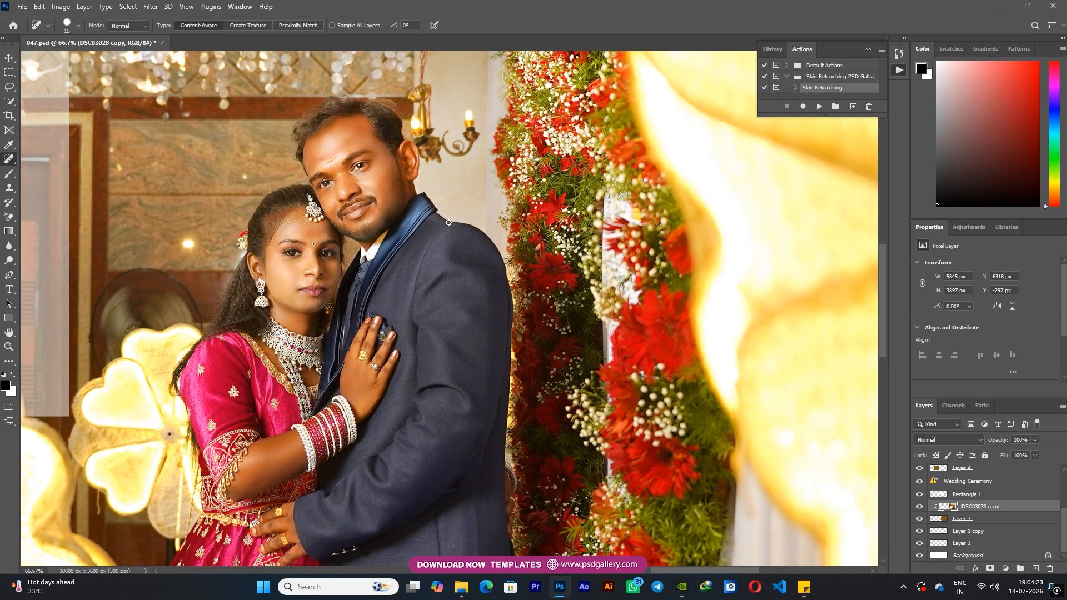
key(ctrl+minus)
key(ctrl+minus)
Open the Camera Raw filter on the DSC03028 copy photo and set the Oranges luminance to +7
key(v)
right_click(414, 290)
click(414, 295)
key(ctrl+shift+a)
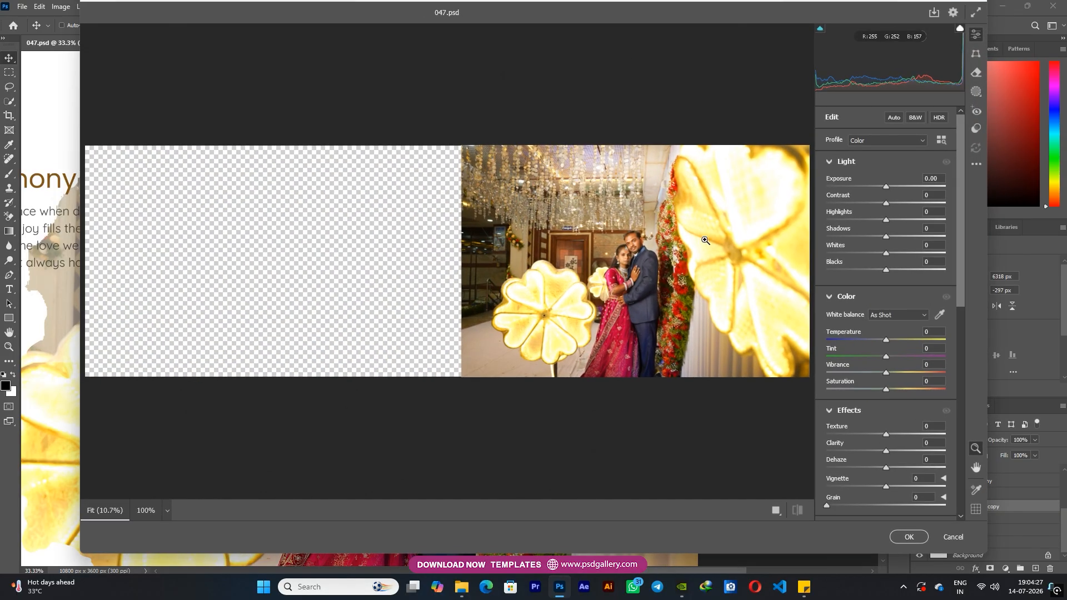
scroll(889, 451, down, 5)
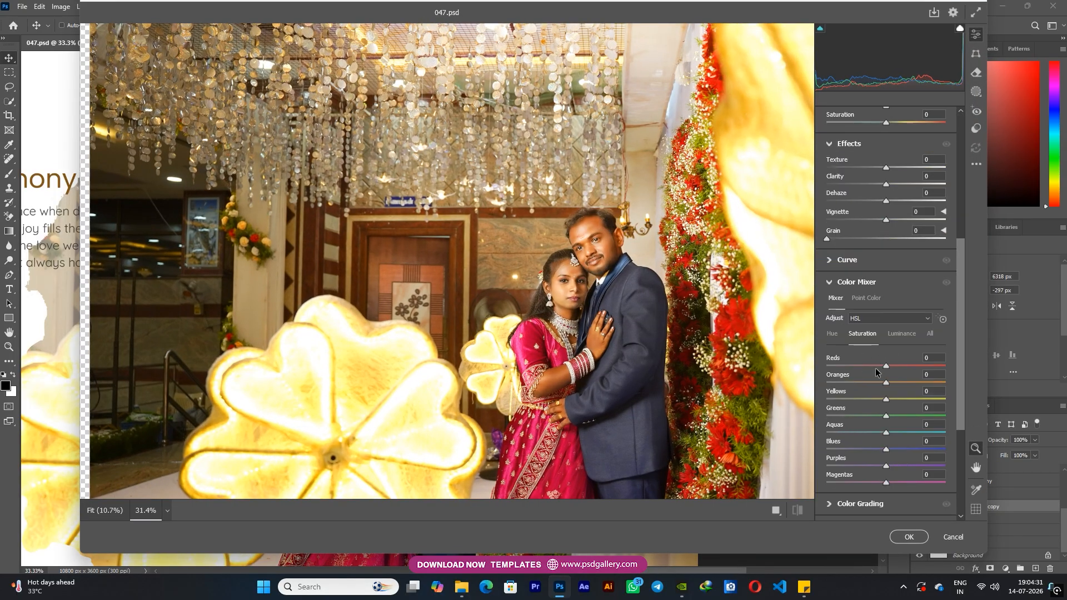
drag(880, 379, 889, 377)
click(901, 334)
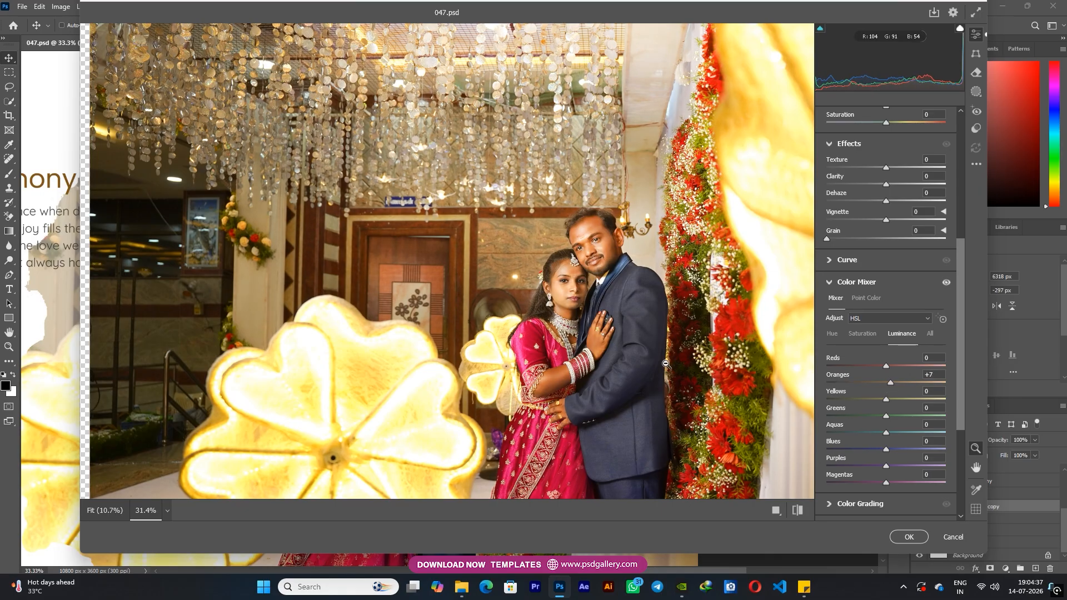
Set the photo's temperature to -8 and tint to +8 and apply the Camera Raw filter
scroll(654, 362, down, 1)
scroll(917, 270, up, 2)
drag(883, 205, 879, 207)
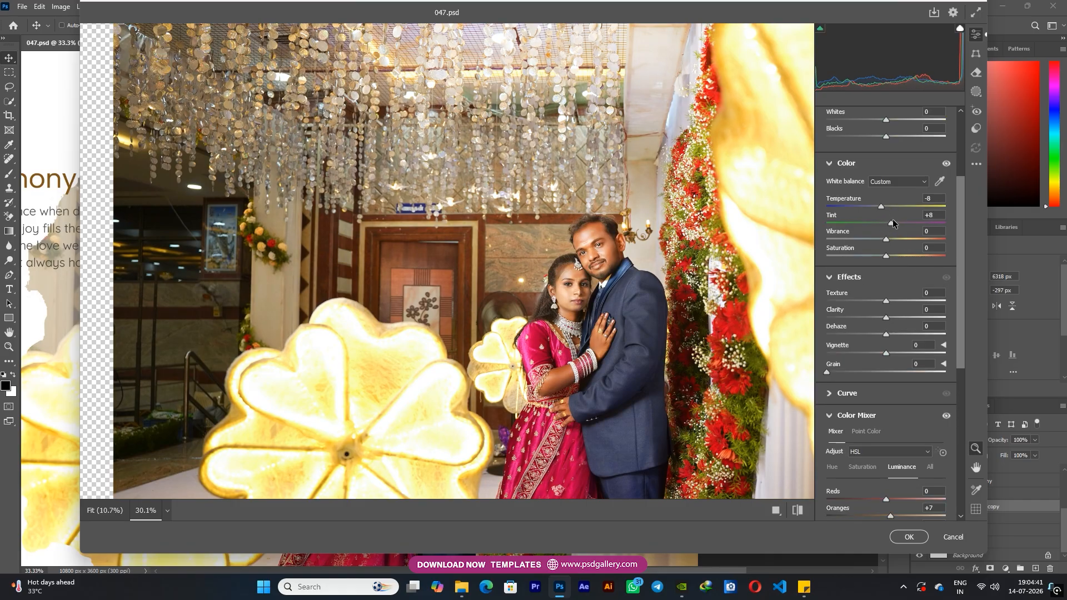
click(908, 537)
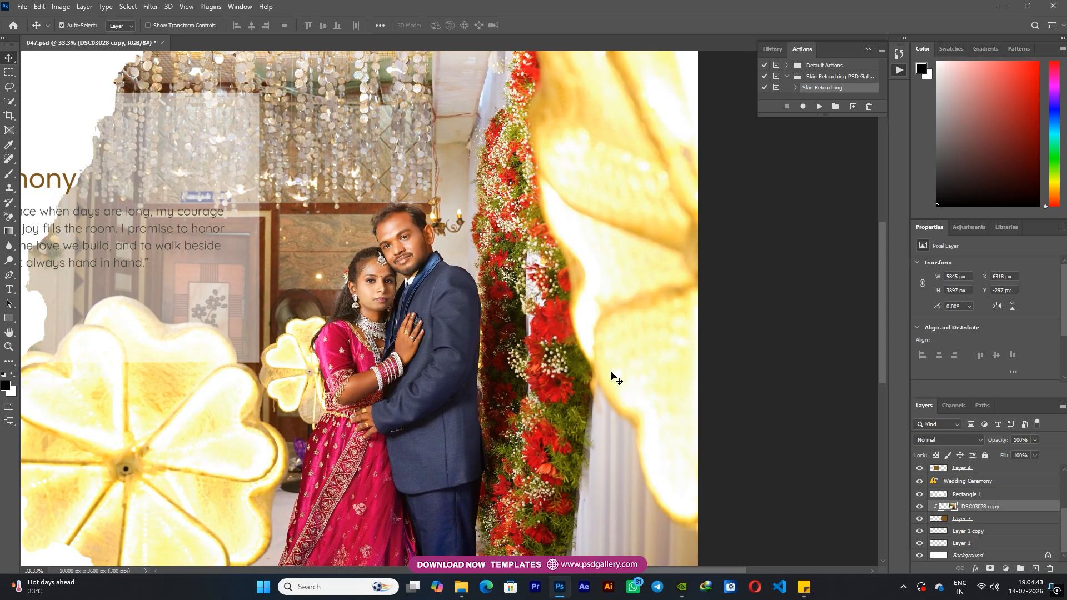
scroll(506, 334, down, 2)
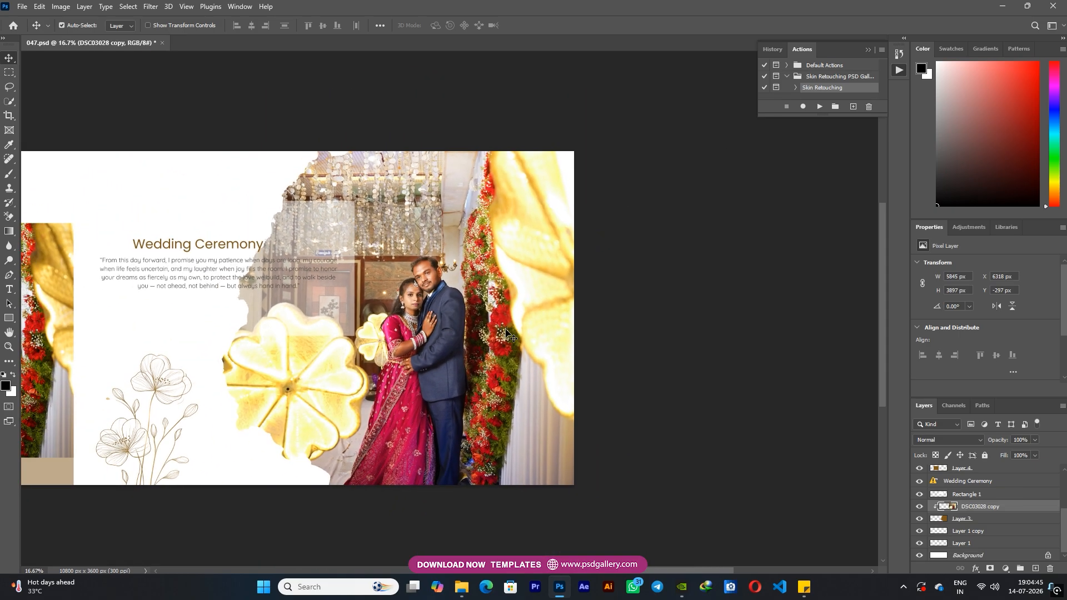
Select the area around the couple's heads and upper bodies on the DSC03028 copy photo with the Quick Selection tool
scroll(418, 327, up, 1)
right_click(417, 332)
click(63, 156)
click(9, 101)
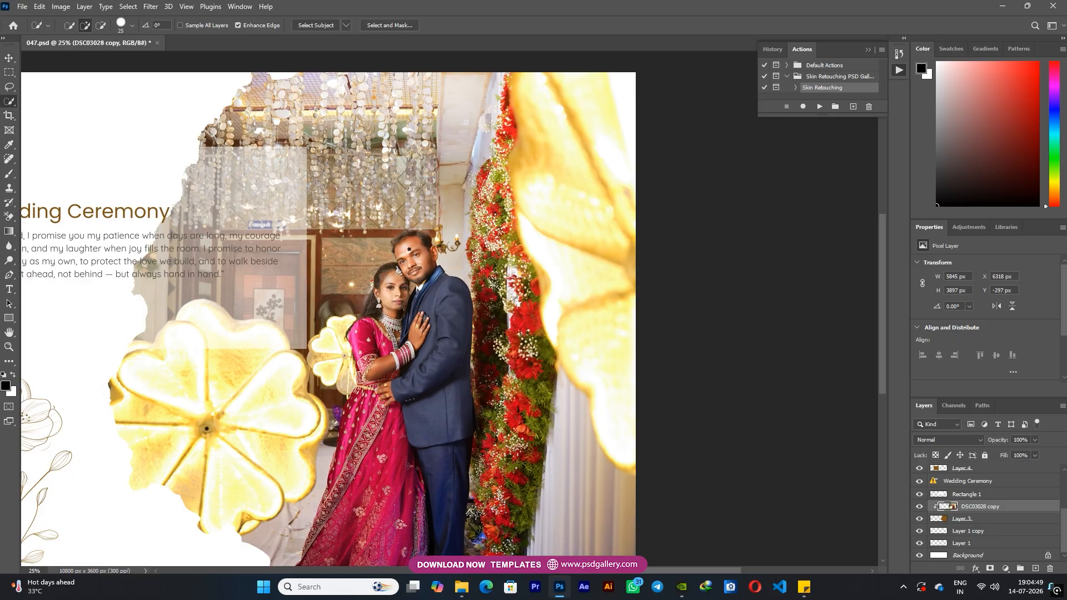
drag(396, 260, 411, 241)
drag(439, 253, 459, 290)
Set the Oranges saturation of the selected area to -19 in the Camera Raw filter and apply it
key(ctrl+shift+a)
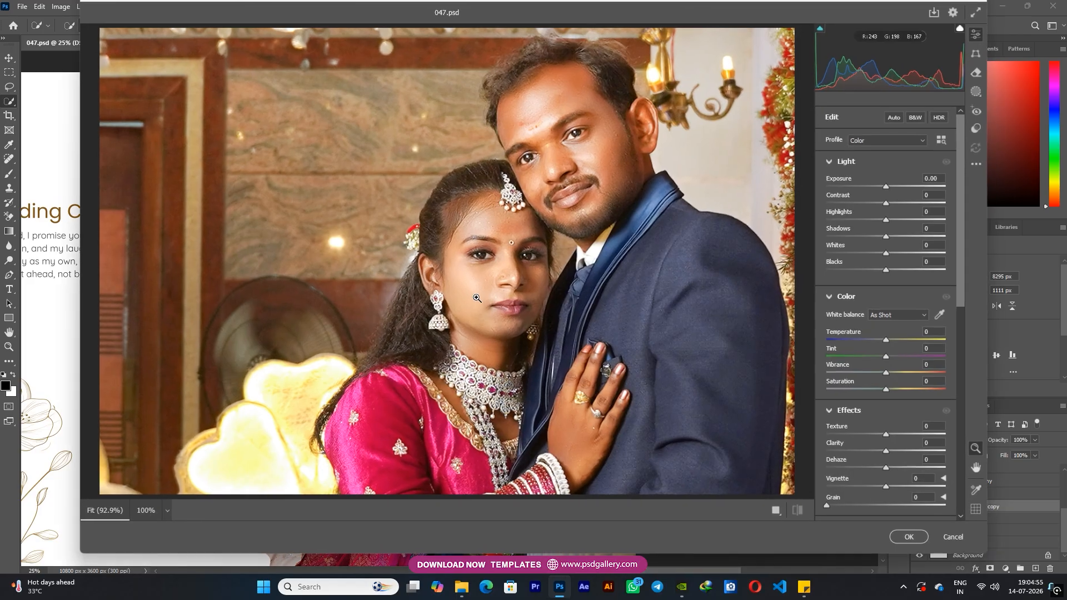
scroll(900, 436, down, 5)
click(863, 333)
drag(886, 382, 871, 382)
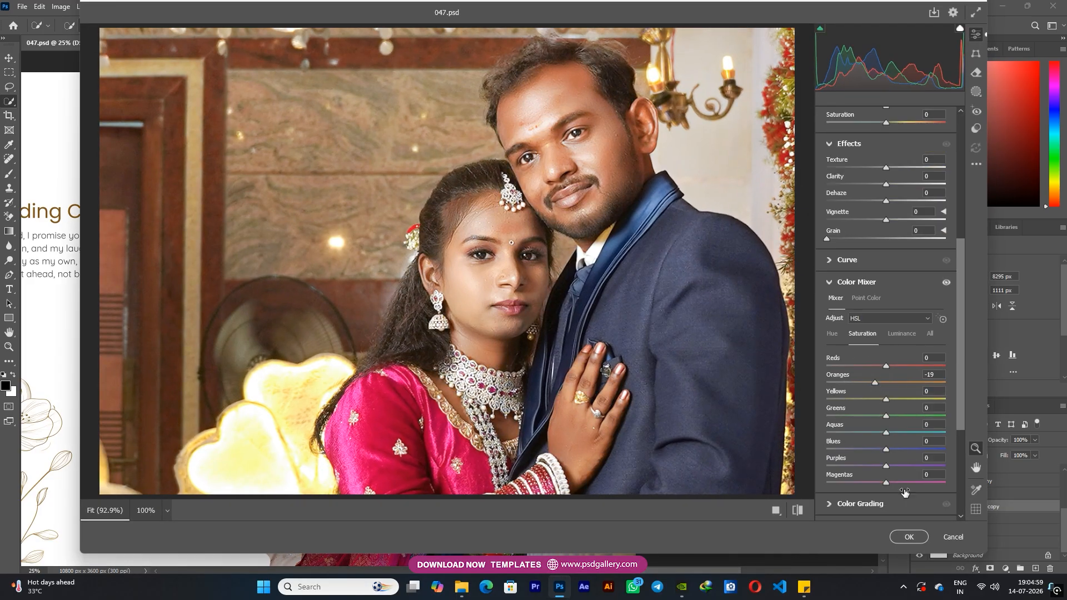
click(907, 537)
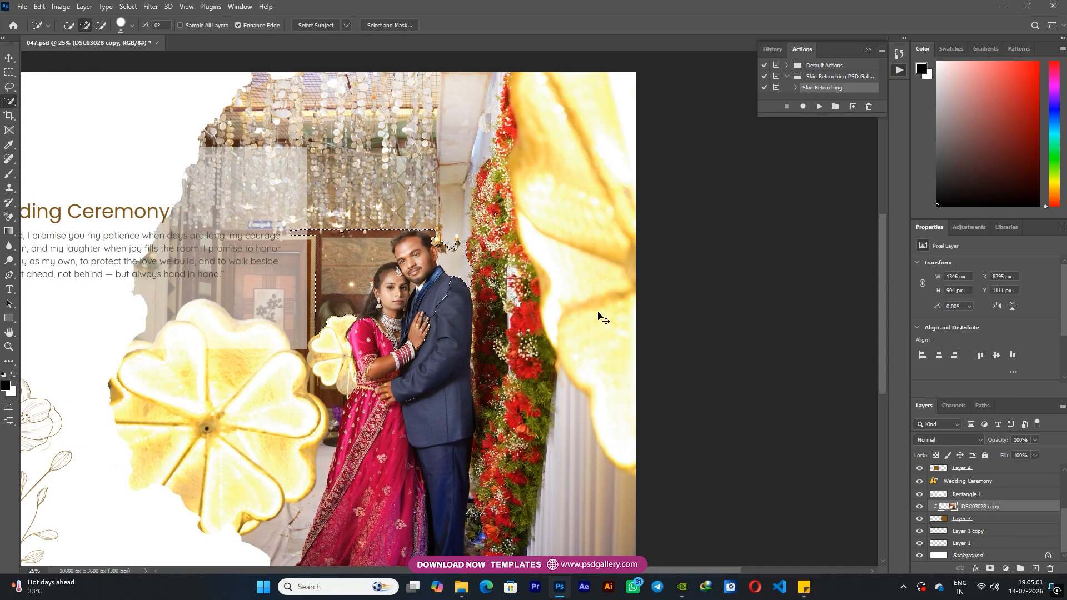
Clear the selection and heal the marks on the floor beside the bride's skirt with a 100 px content-aware Spot Healing Brush
key(v)
right_click(469, 341)
click(477, 347)
drag(461, 362, 472, 320)
key(j)
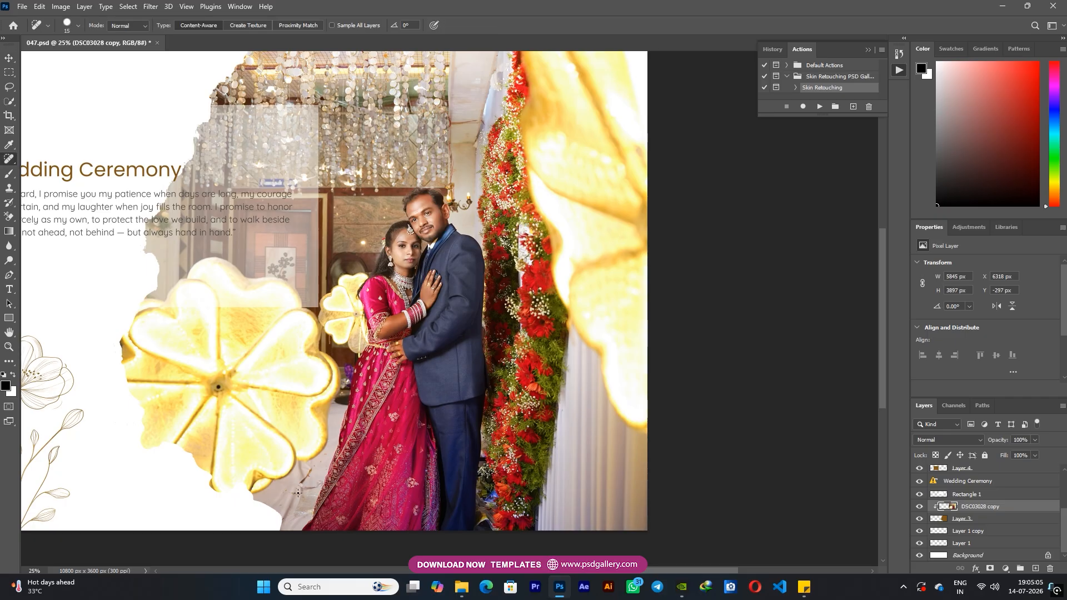
mouse_move(311, 471)
mouse_down()
mouse_move(299, 491)
mouse_move(316, 482)
mouse_move(304, 513)
mouse_up()
key(bracketright)
click(295, 494)
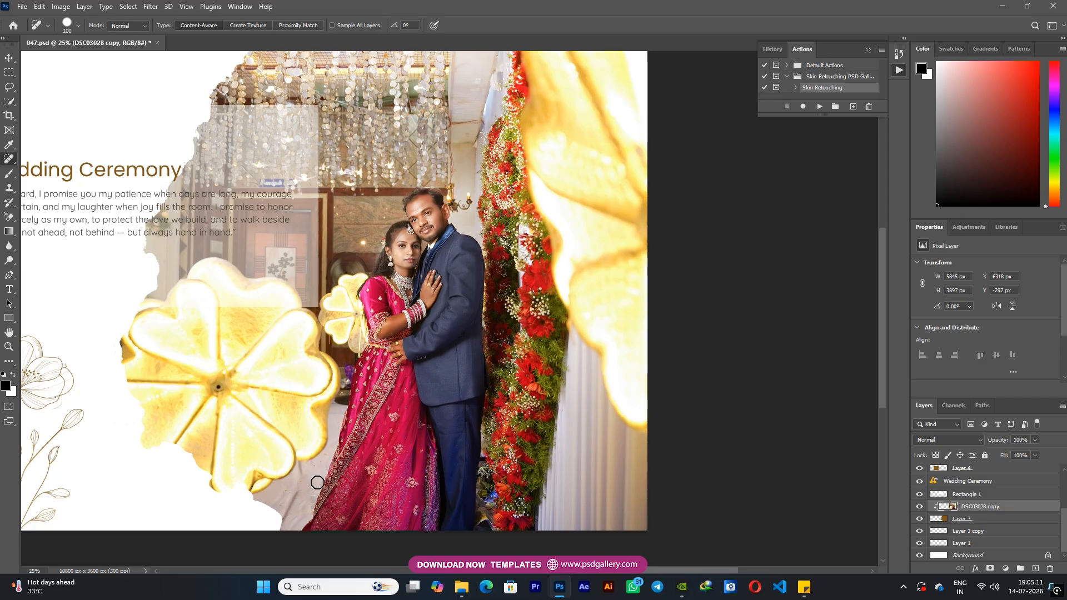
Dodge the midtones around the couple in the DSC03028 copy photo with a 900 px brush at 46% exposure
key(ctrl+minus)
key(ctrl+minus)
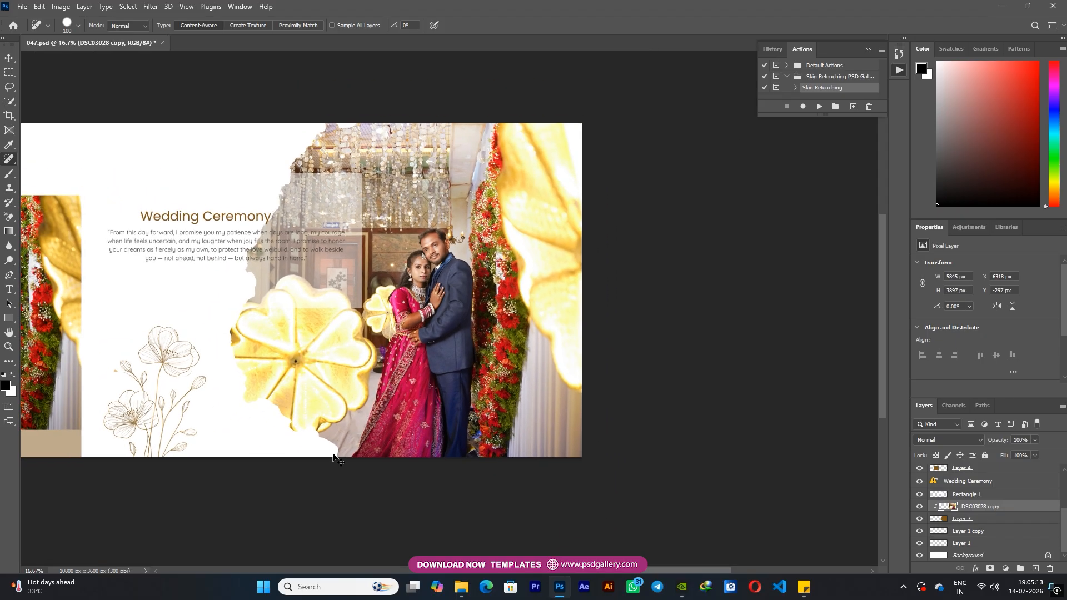
key(v)
right_click(488, 351)
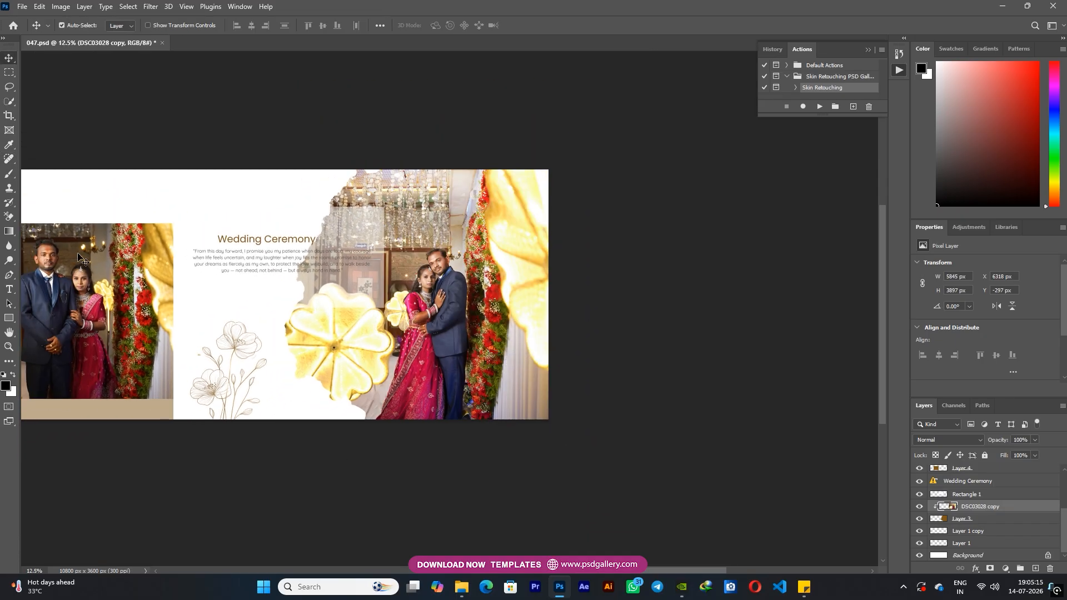
click(11, 260)
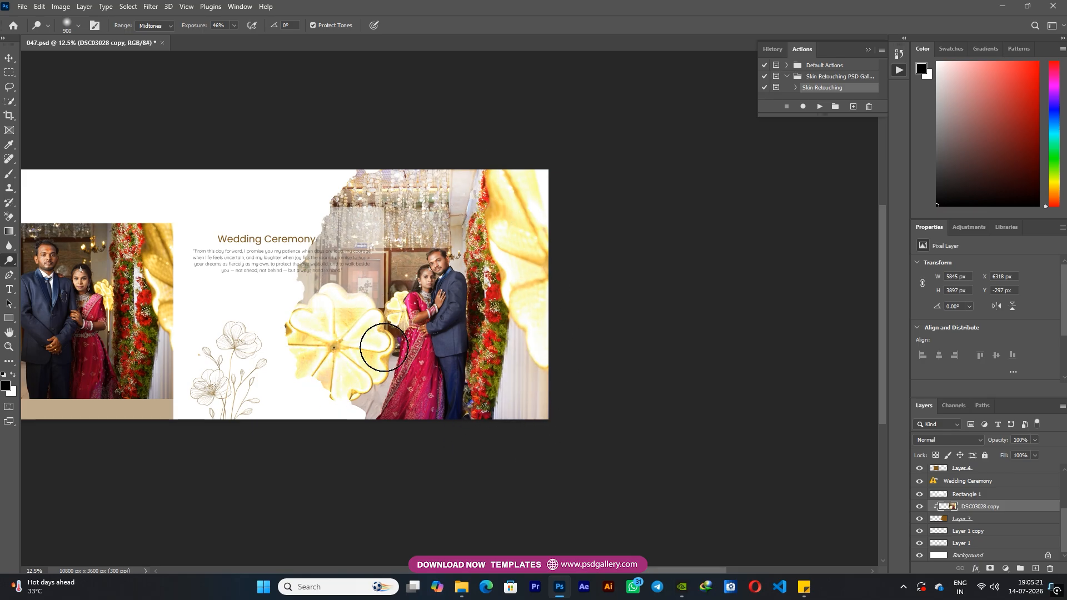
key(ctrl+plus)
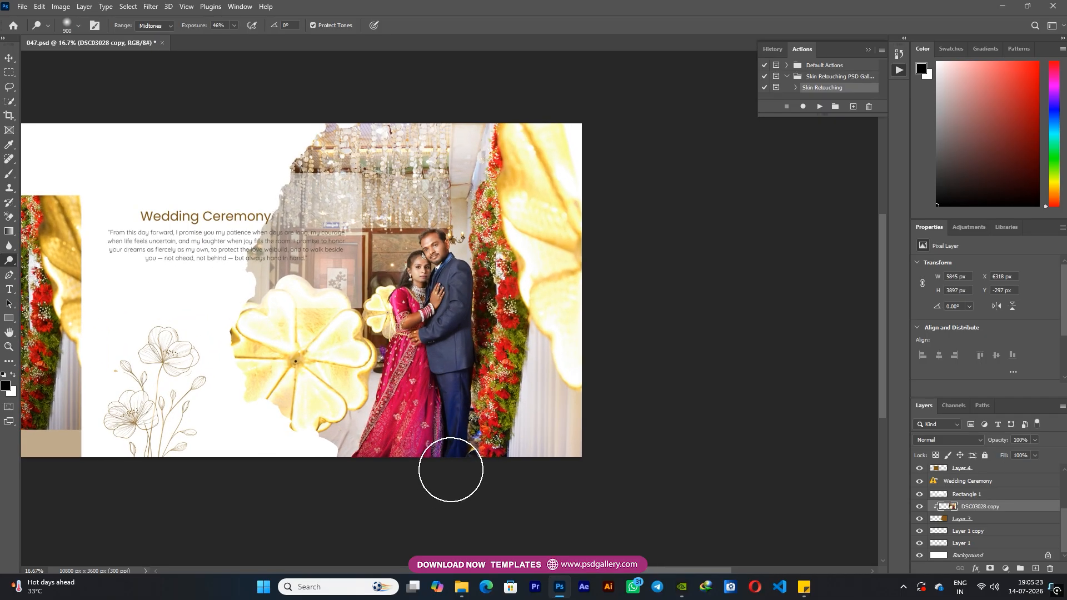
scroll(489, 311, left, 3)
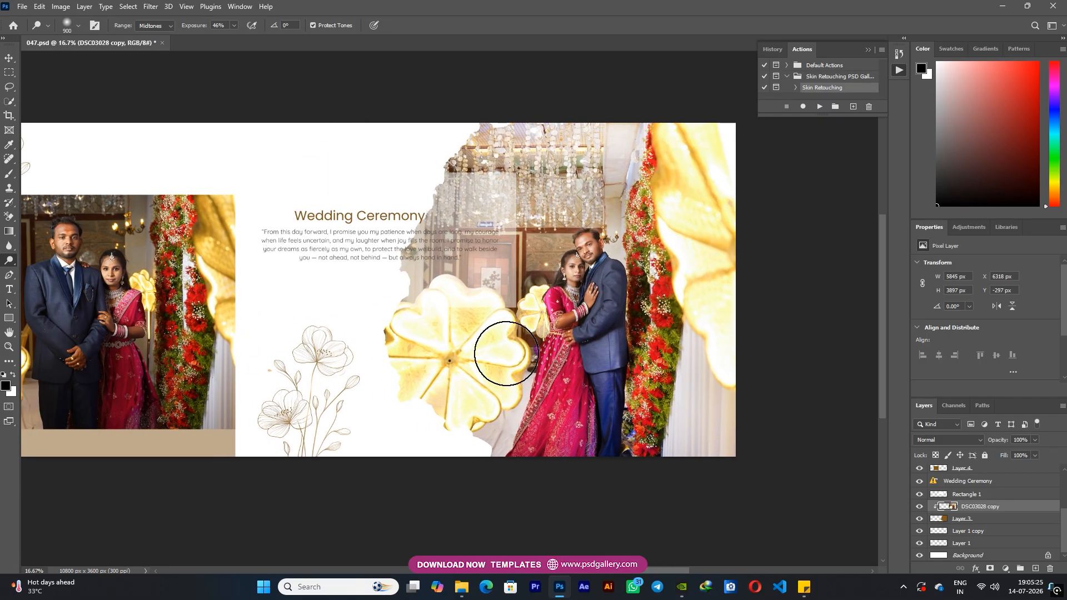
Select the DSC03048 couple photo clipped to Layer 4 and rasterize its smart object layer
key(v)
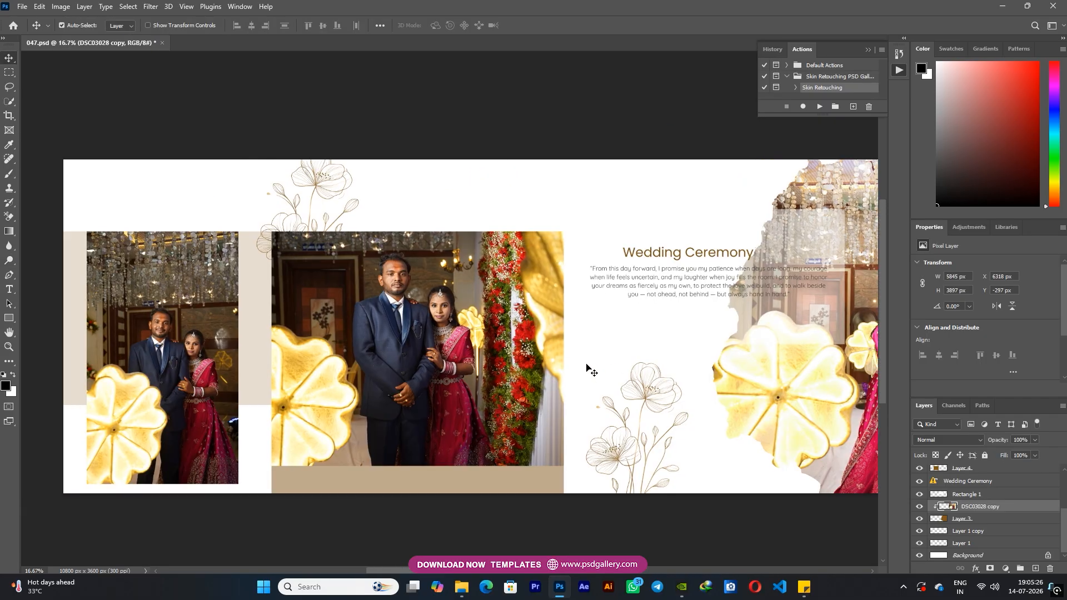
right_click(468, 328)
click(489, 333)
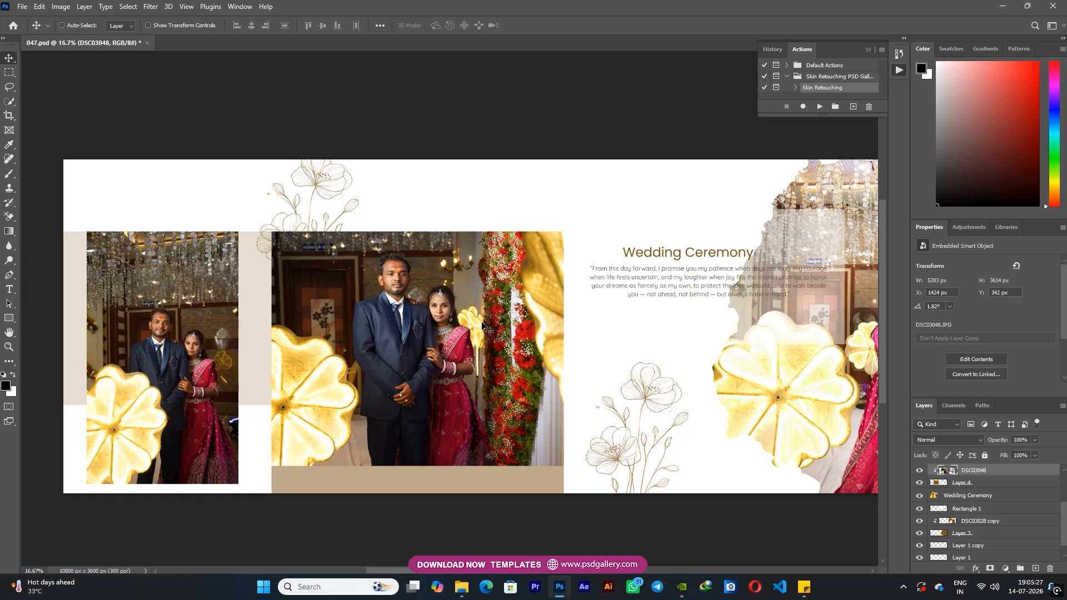
key(ctrl+t)
key(Return)
right_click(455, 328)
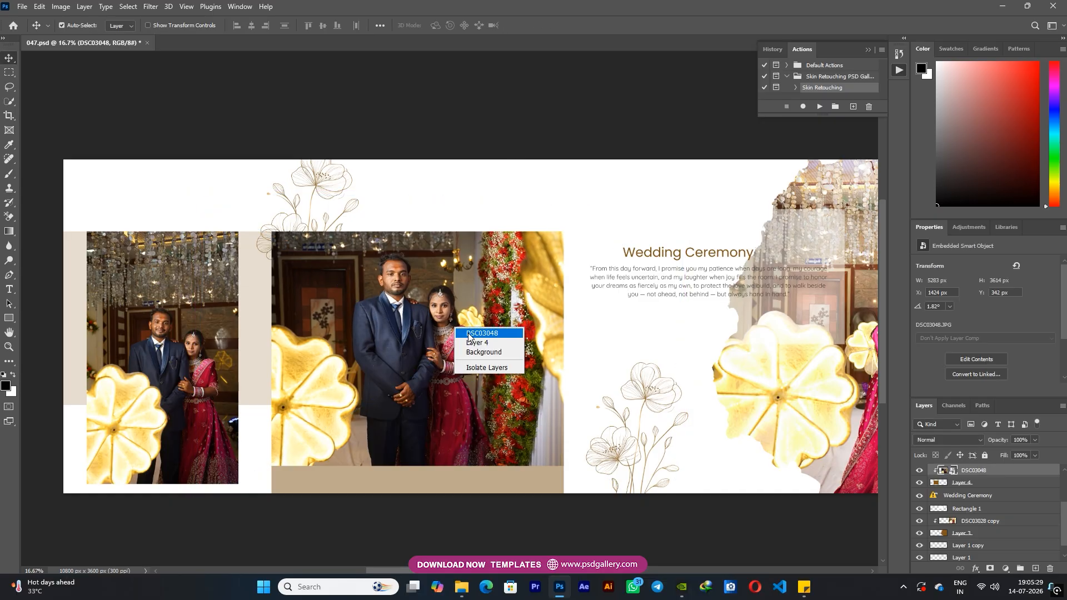
click(489, 332)
key(ctrl+plus)
right_click(984, 471)
click(850, 278)
Adjust the DSC03048 photo's Levels to a midtone of 1.18 and a white input of 221
key(ctrl+l)
drag(763, 372, 755, 373)
drag(833, 373, 819, 372)
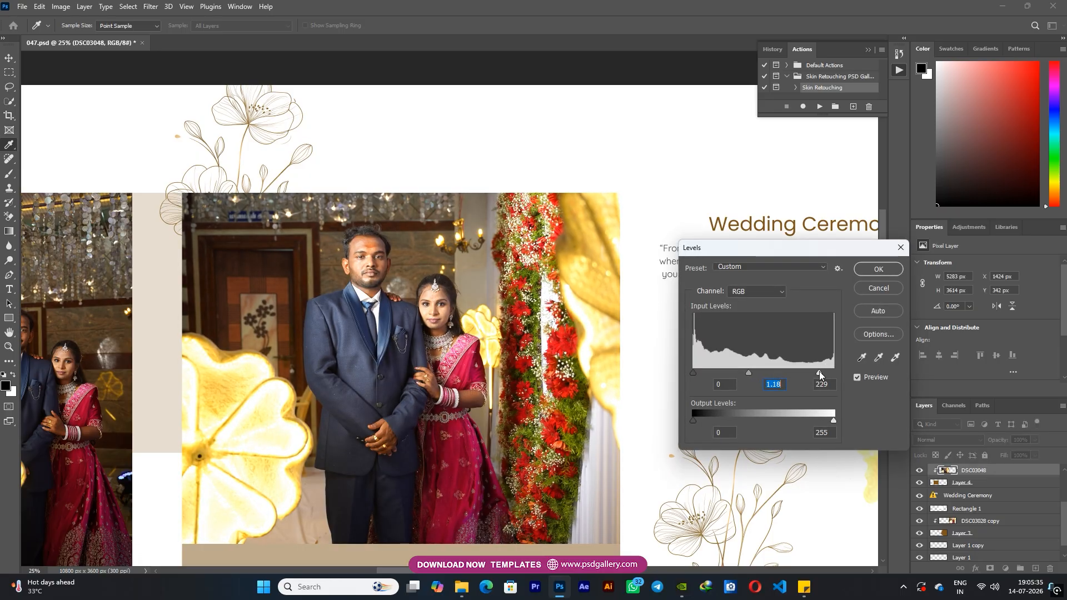
key(Tab)
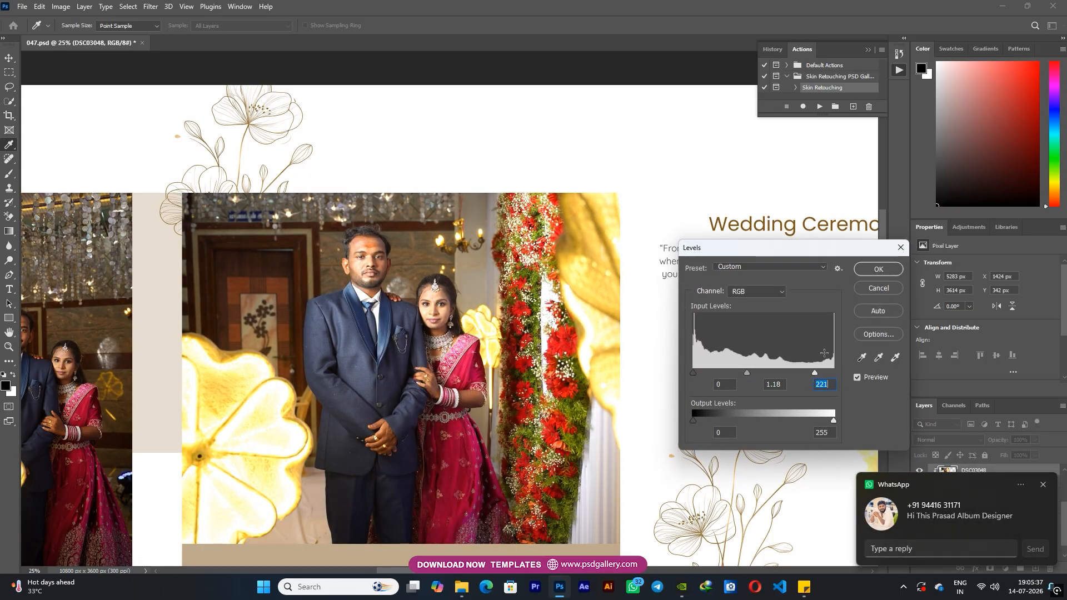
click(878, 269)
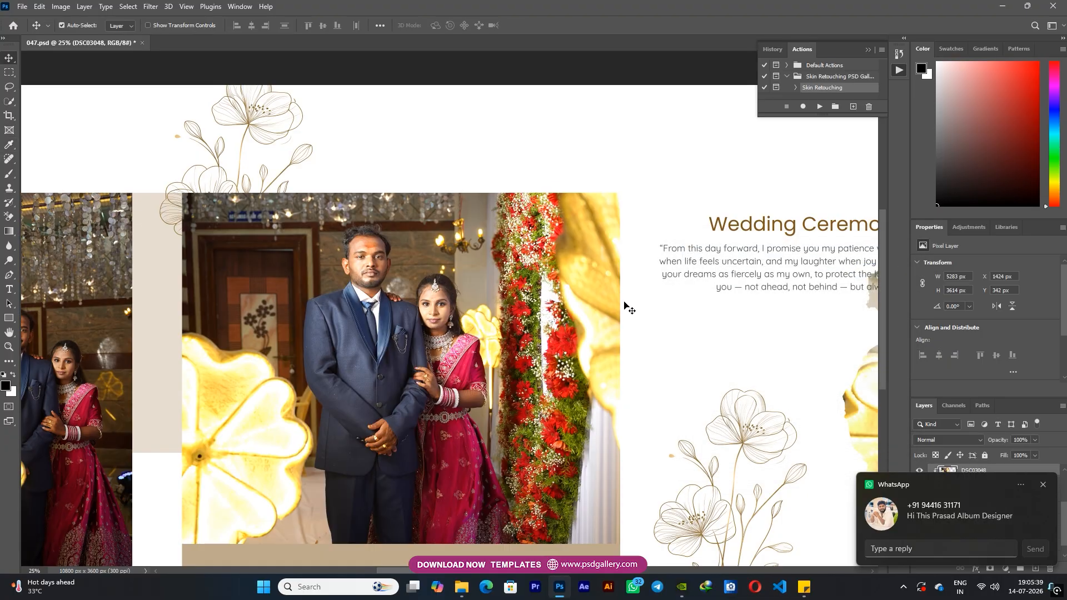
Dodge the midtones around the couple in the DSC03048 photo with a 900 px brush at 46% exposure
click(9, 260)
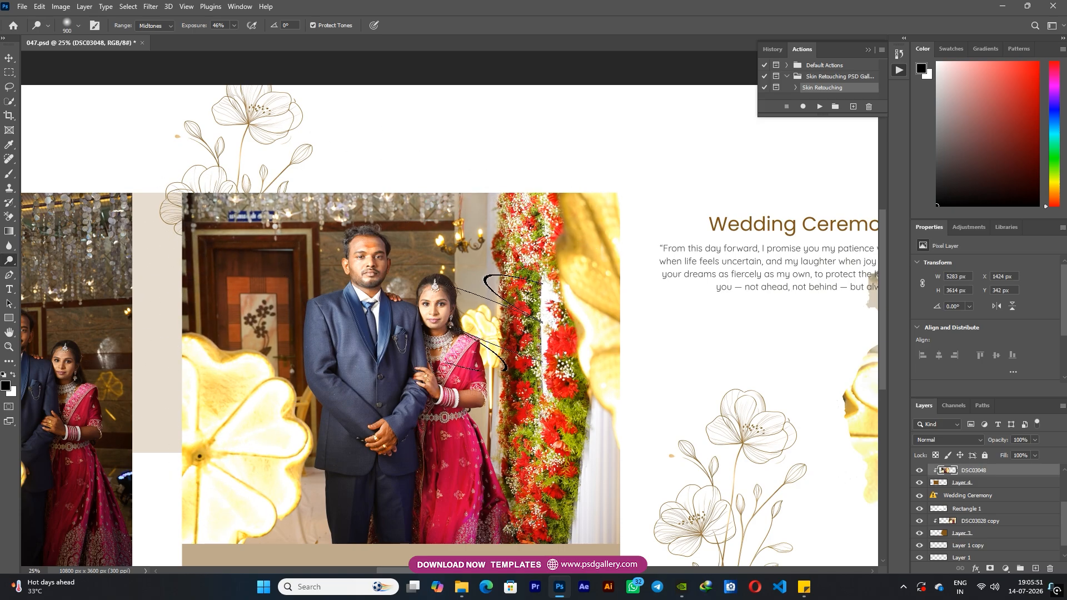
key(c)
right_click(345, 252)
key(Escape)
Apply sharpening, noise reduction and colour noise reduction to the DSC03048 photo with the Camera Raw filter
key(v)
right_click(358, 259)
click(375, 266)
key(ctrl+shift+a)
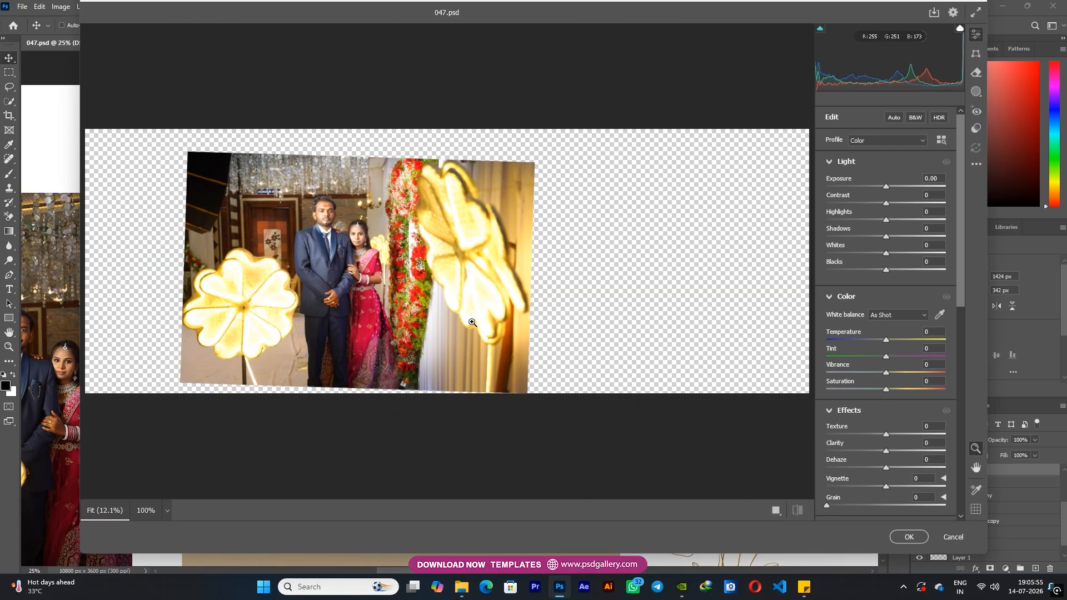
click(326, 228)
scroll(874, 453, down, 5)
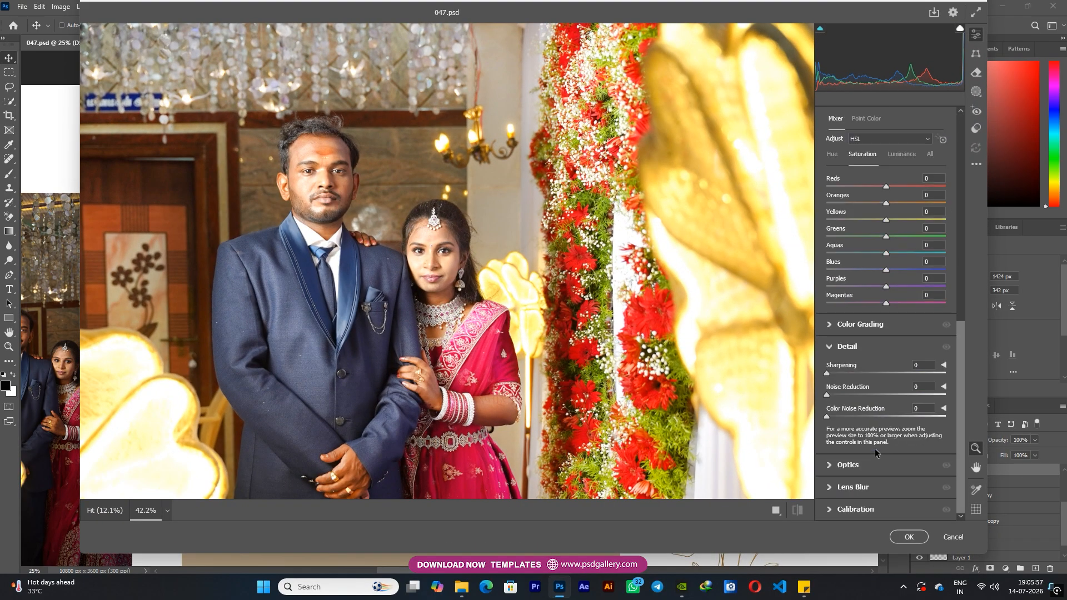
click(841, 373)
click(880, 394)
click(909, 416)
click(908, 537)
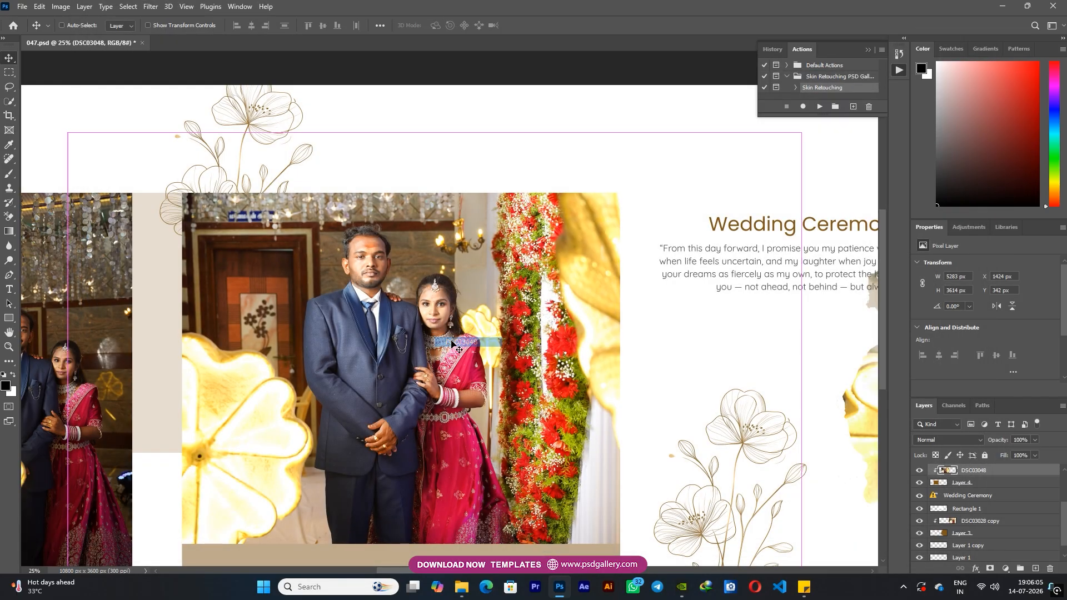
Reopen the Camera Raw filter on the DSC03048 photo and fit a radial gradient mask around the couple
key(ctrl+shift+a)
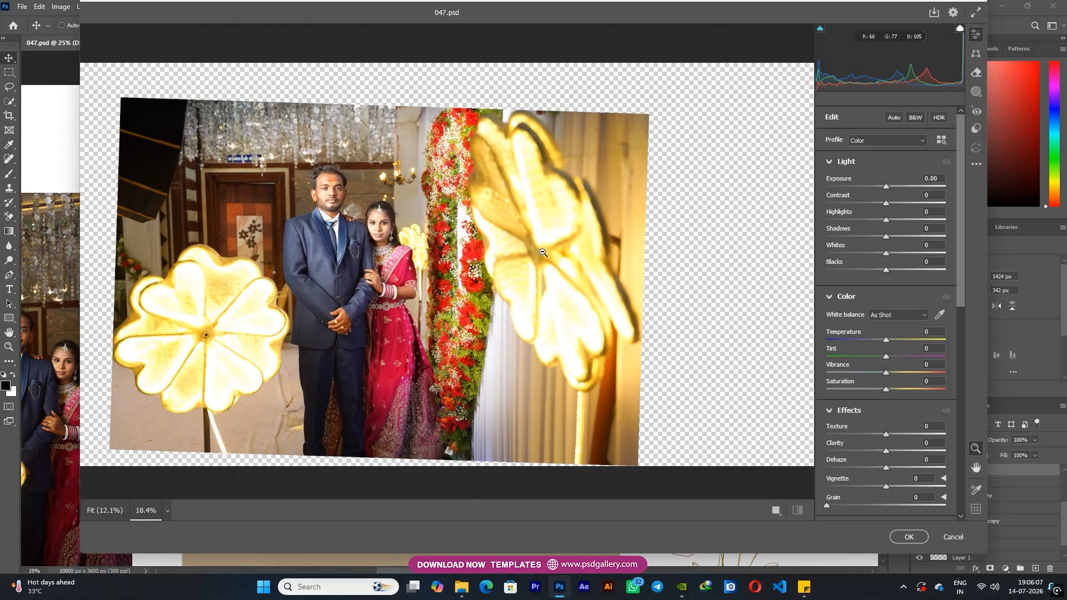
click(976, 128)
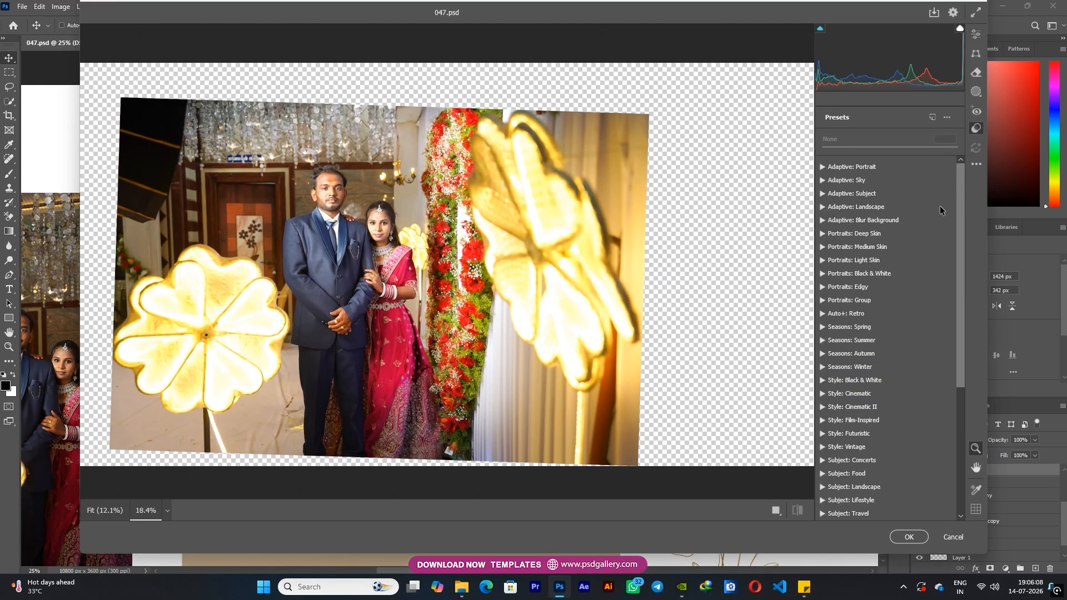
click(976, 91)
click(865, 263)
mouse_move(437, 326)
mouse_down()
mouse_move(500, 403)
mouse_move(432, 385)
mouse_up()
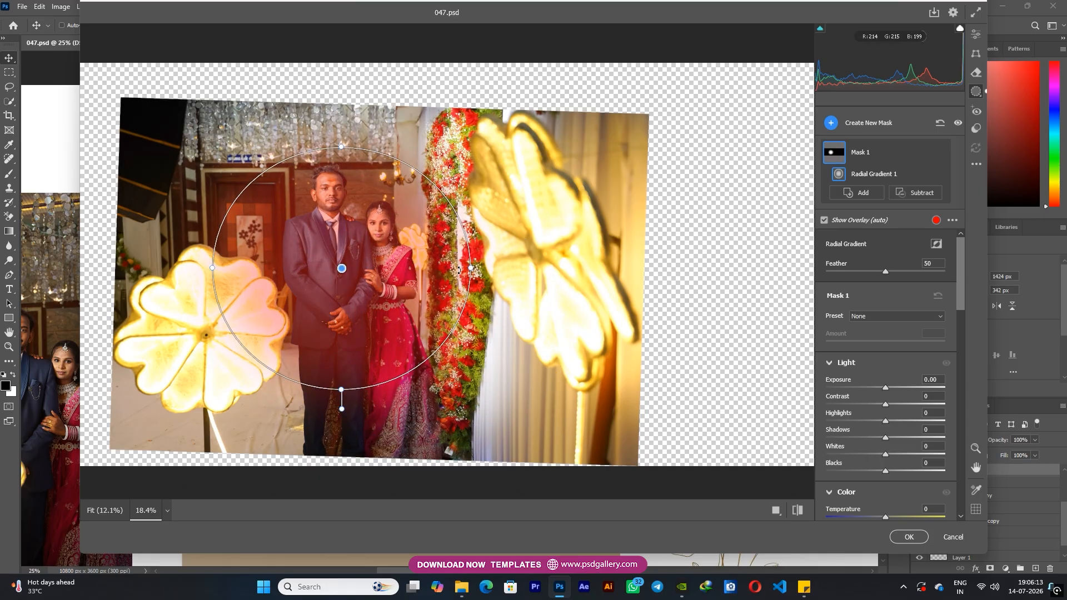
drag(471, 268, 497, 269)
drag(347, 390, 347, 406)
Invert the radial mask, set its exposure to -1.10 to darken the surroundings, and apply the filter
click(936, 245)
drag(885, 387, 868, 388)
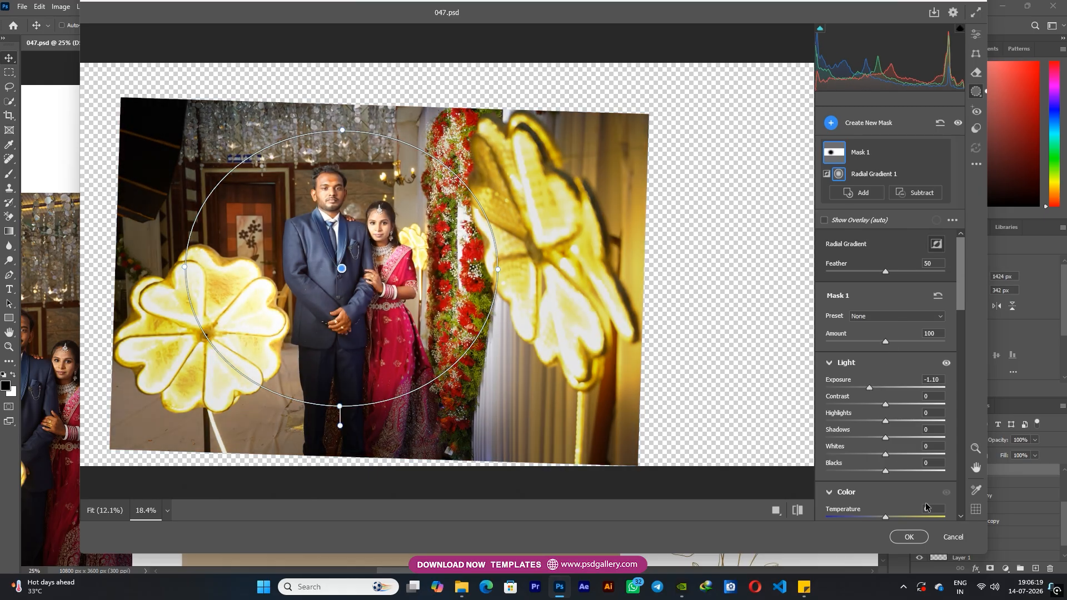
click(908, 537)
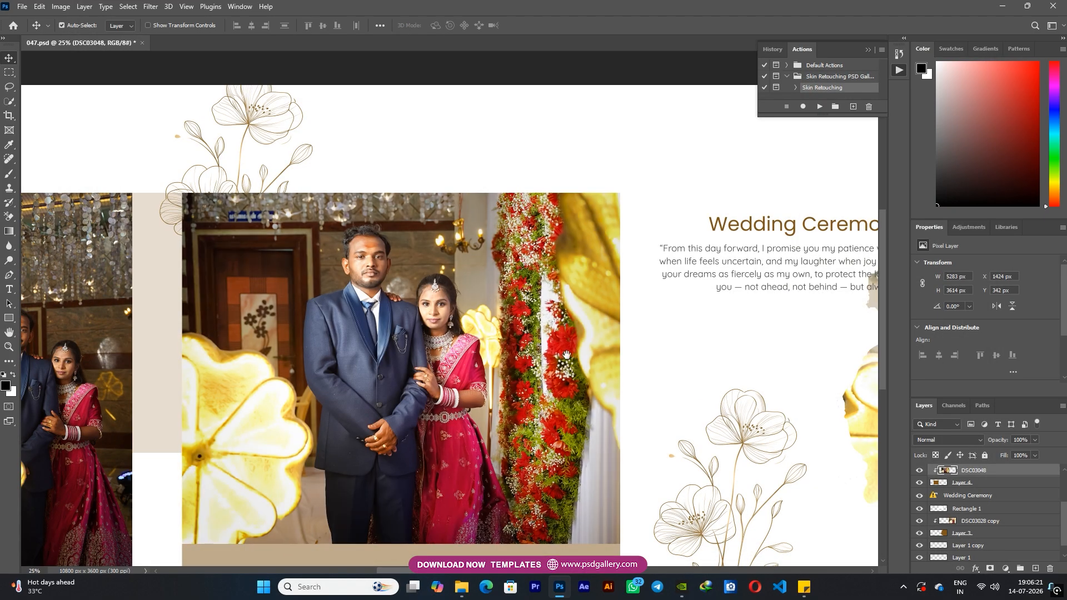
Select the DSC03043 couple photo in the tall portrait placeholder and rasterize its smart object layer
drag(549, 354, 614, 353)
click(8, 260)
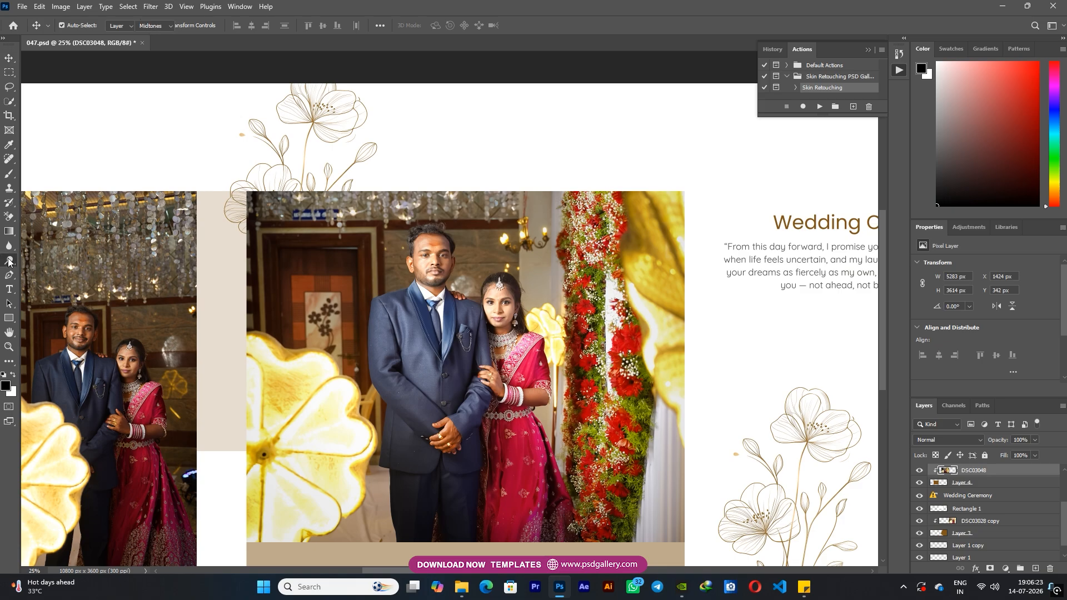
drag(405, 233, 640, 159)
key(v)
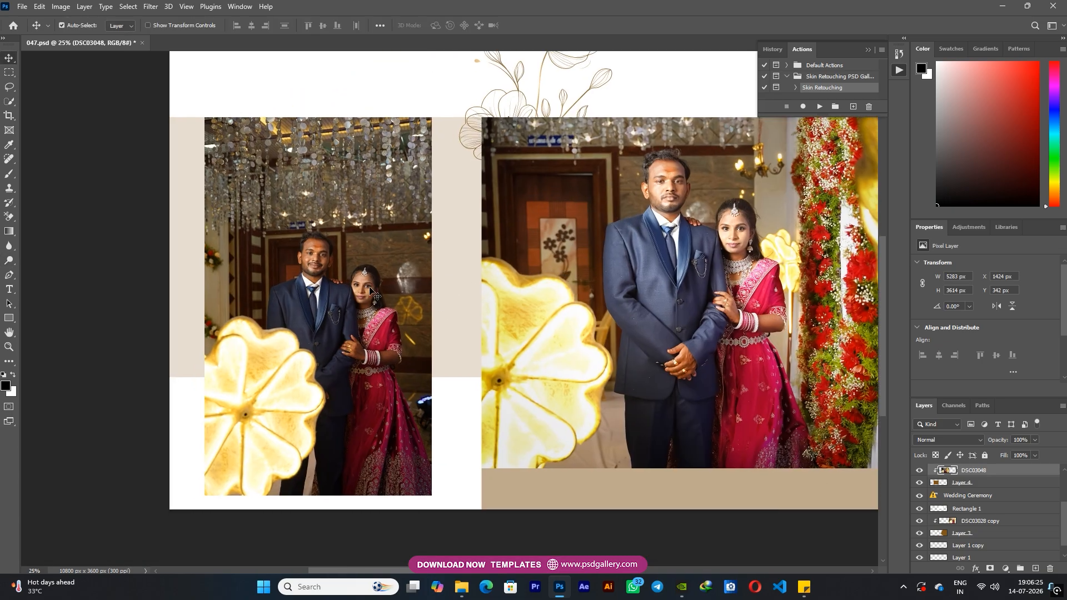
right_click(369, 287)
click(401, 295)
right_click(381, 339)
click(406, 346)
right_click(966, 471)
click(847, 298)
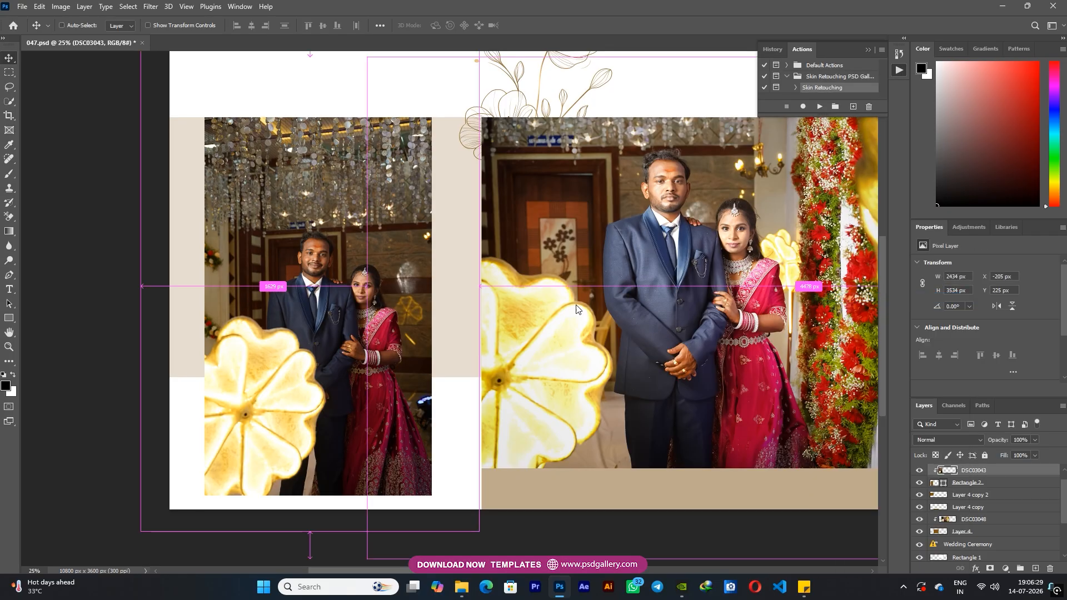
Adjust the DSC03043 photo's Levels to a black input of 5, a midtone of 1.3 and a white input of 211
key(ctrl+l)
drag(760, 376, 755, 371)
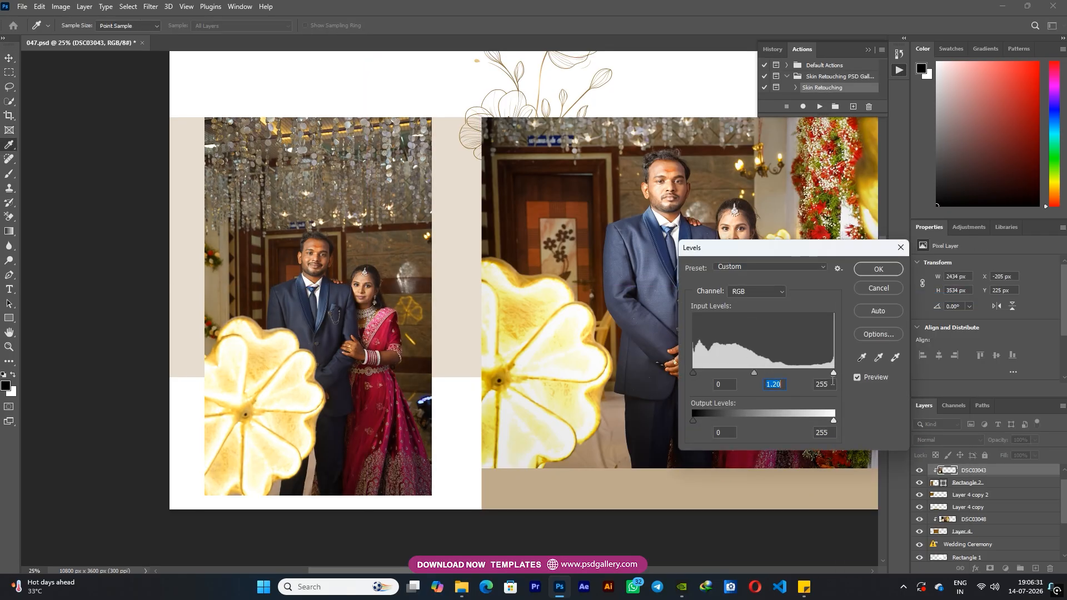
drag(831, 371, 810, 371)
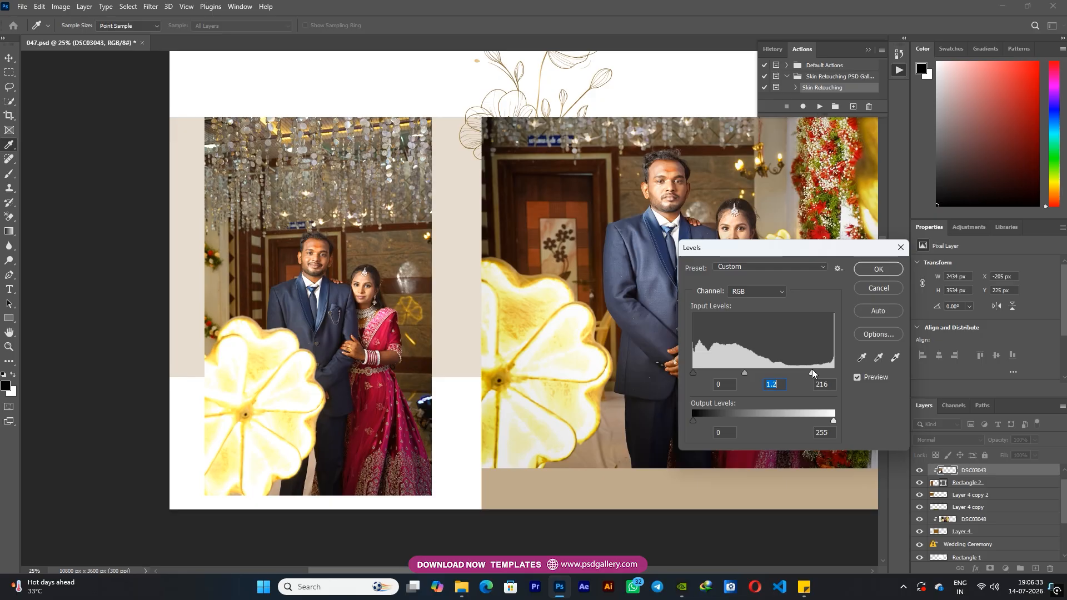
drag(743, 372, 695, 372)
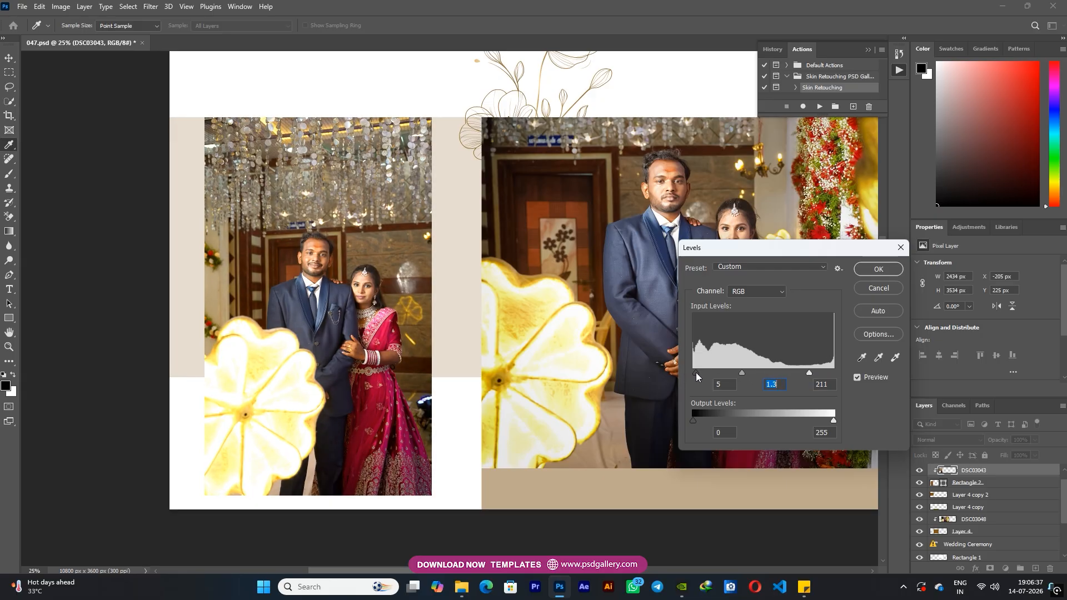
click(875, 269)
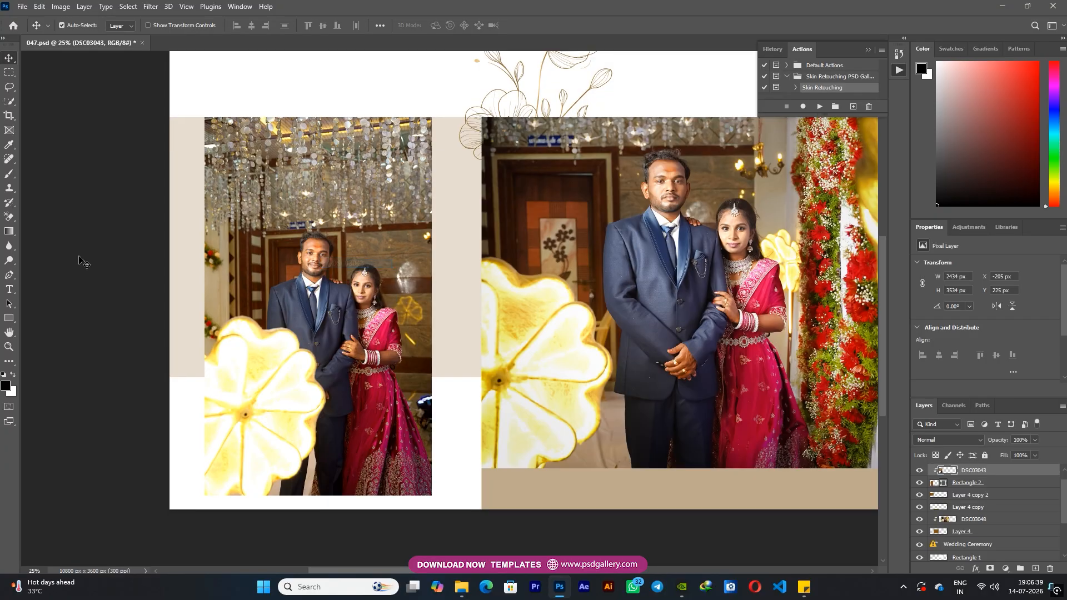
Dodge the midtones around the couple in the DSC03043 photo with a 900 px brush at 46% exposure
click(9, 260)
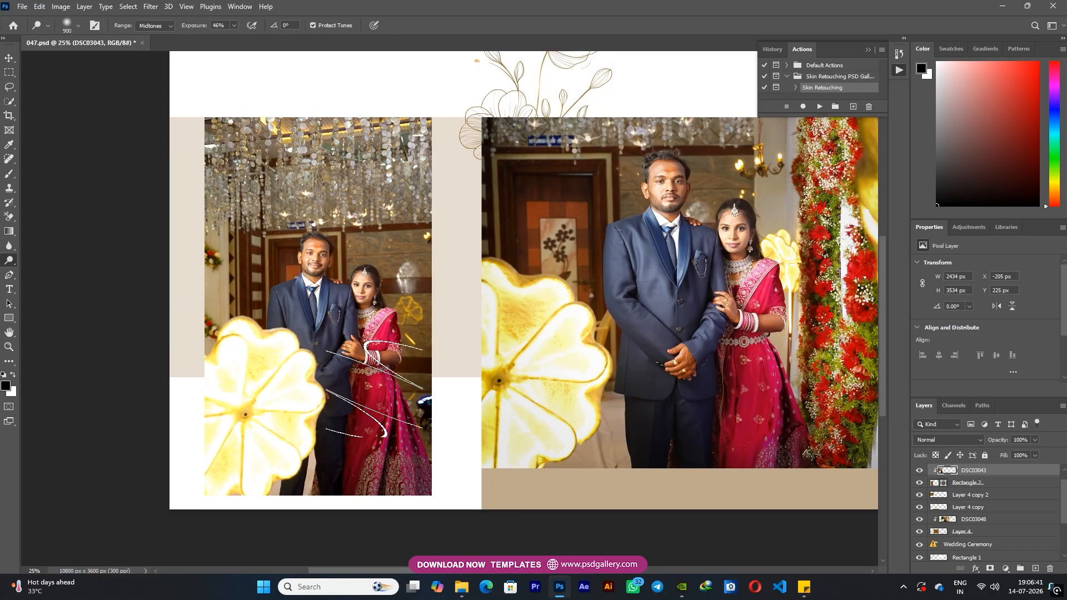
drag(376, 434, 420, 458)
key(ctrl+plus)
key(v)
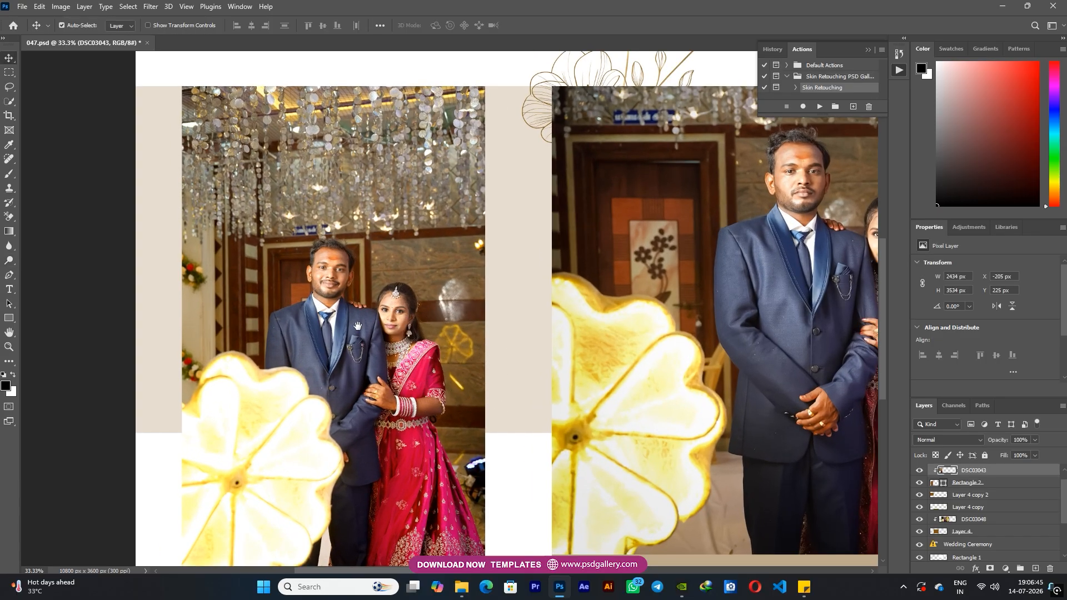
drag(355, 322, 469, 336)
key(ctrl+plus)
Retouch small skin blemishes on the couple's faces in the DSC03043 photo with a small Spot Healing Brush
key(ctrl+plus)
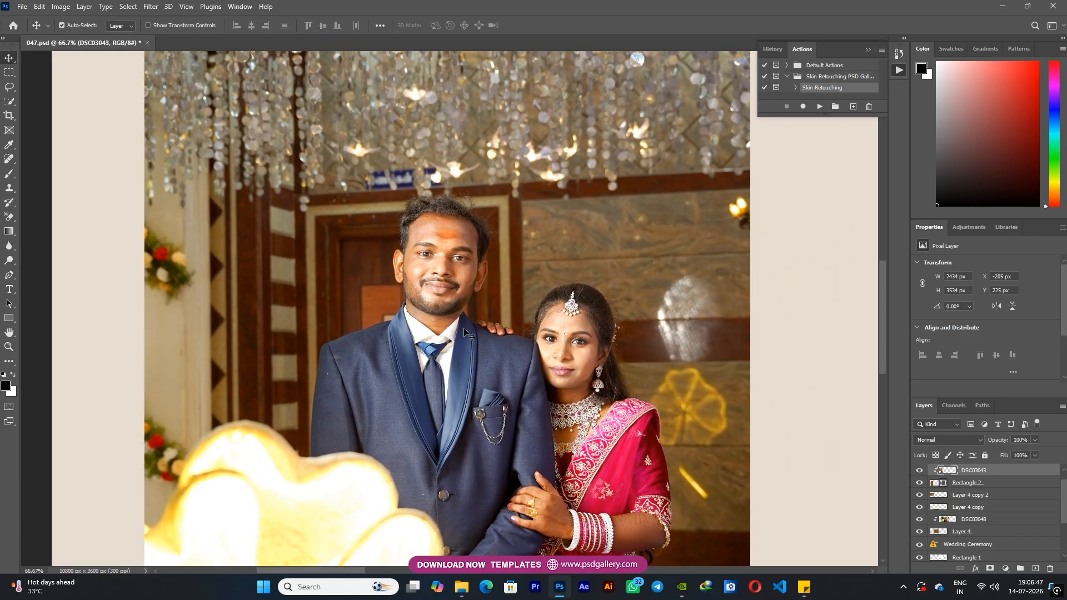
key(j)
key(ctrl+plus)
key(bracketleft)
key(bracketleft)
key(bracketleft)
key(bracketleft)
key(bracketleft)
key(bracketleft)
key(bracketleft)
key(bracketleft)
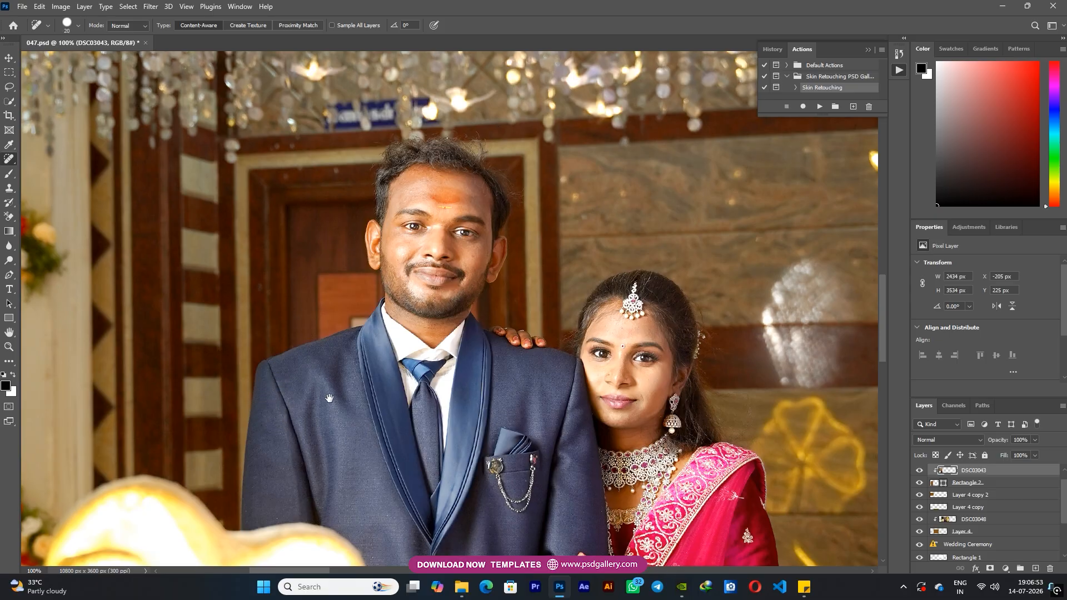
drag(324, 393, 300, 292)
drag(633, 352, 516, 449)
key(ctrl+minus)
key(ctrl+plus)
key(ctrl+plus)
key(bracketleft)
key(bracketleft)
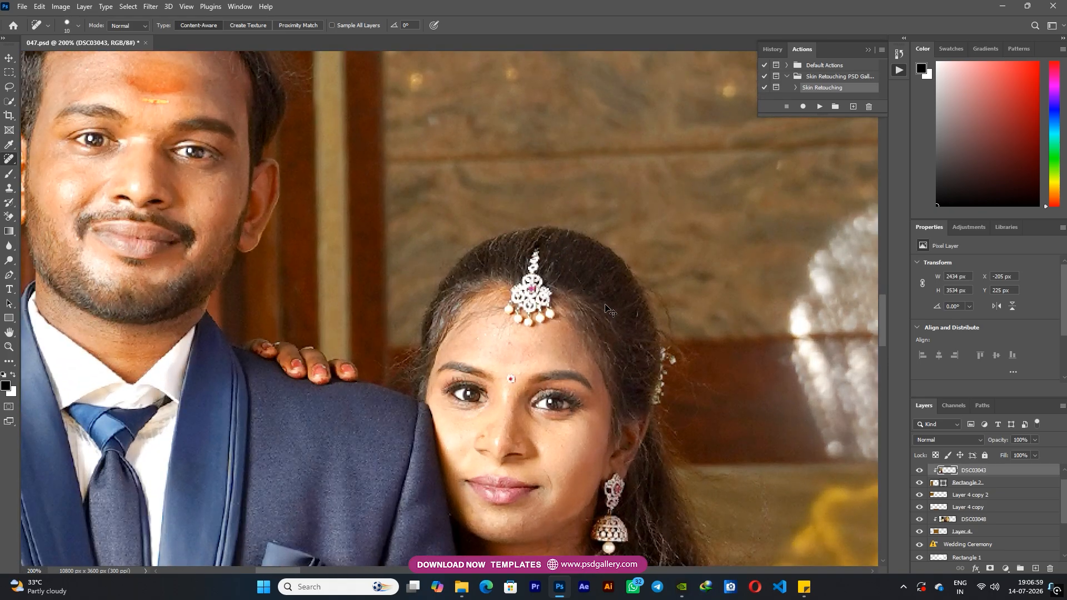
Apply the Camera Raw Filter to the DSC03043 photo with sharpening 12 and noise reduction 48
key(ctrl+minus)
key(ctrl+minus)
key(v)
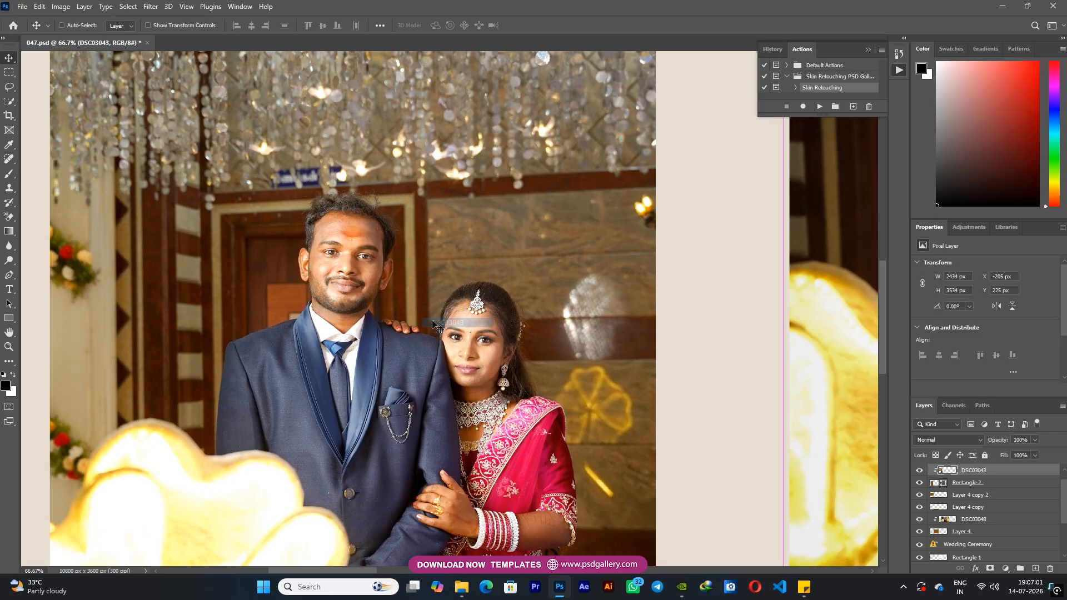
key(ctrl+shift+a)
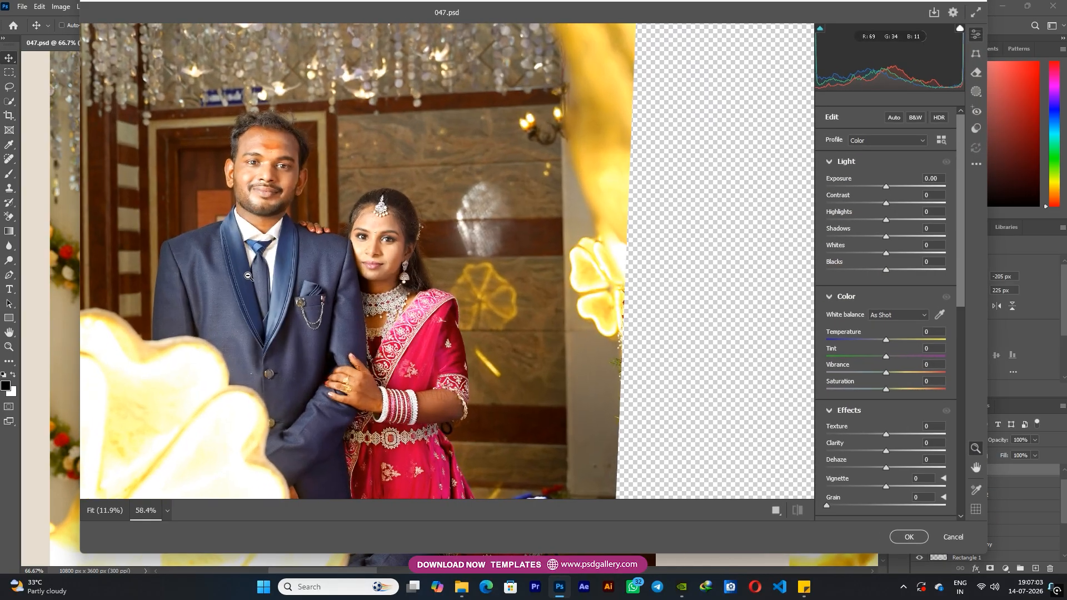
scroll(873, 426, down, 8)
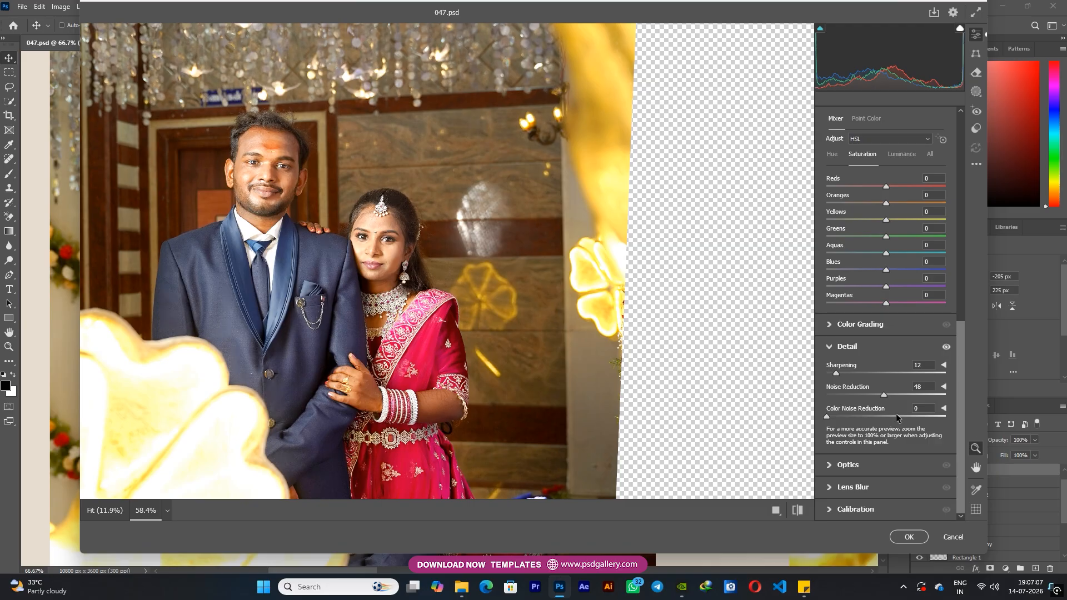
click(907, 535)
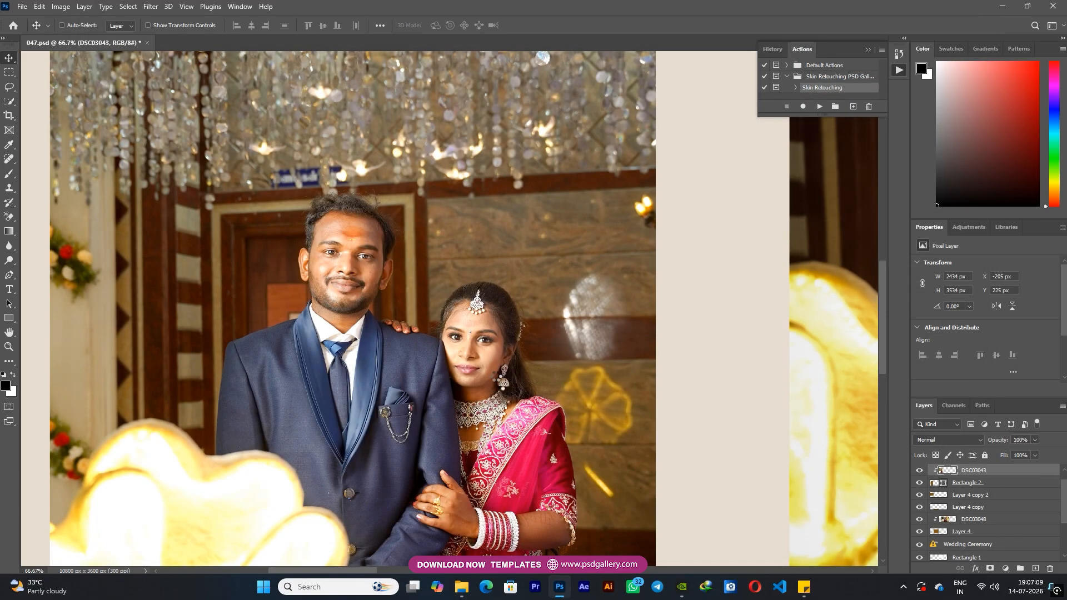
Select the DSC03048 photo and heal away the blue sign above the doorway with a 90 px Spot Healing Brush
scroll(496, 380, down, 3)
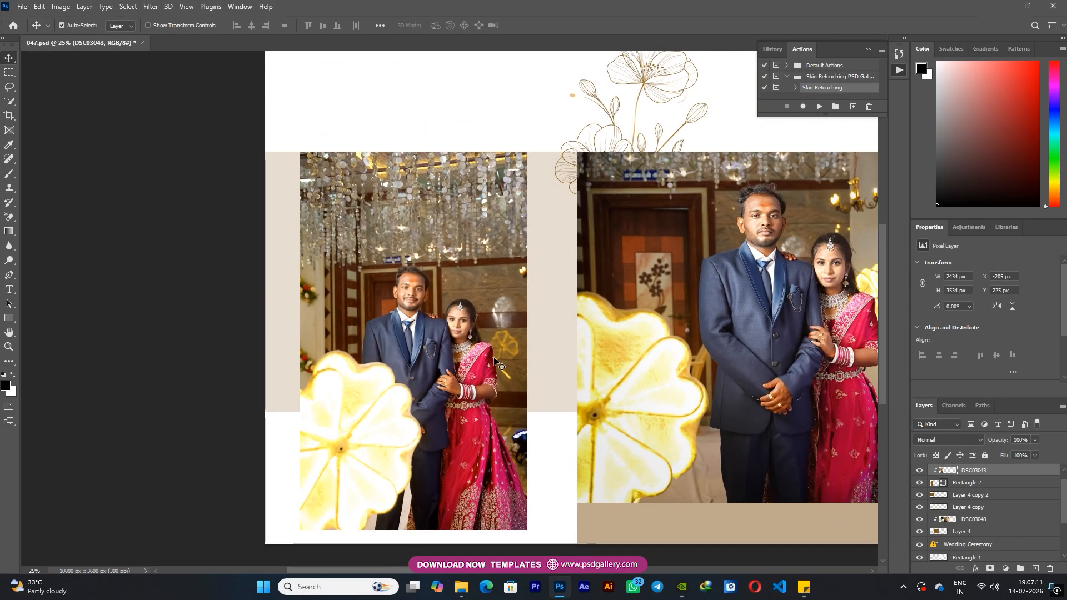
scroll(519, 286, right, 5)
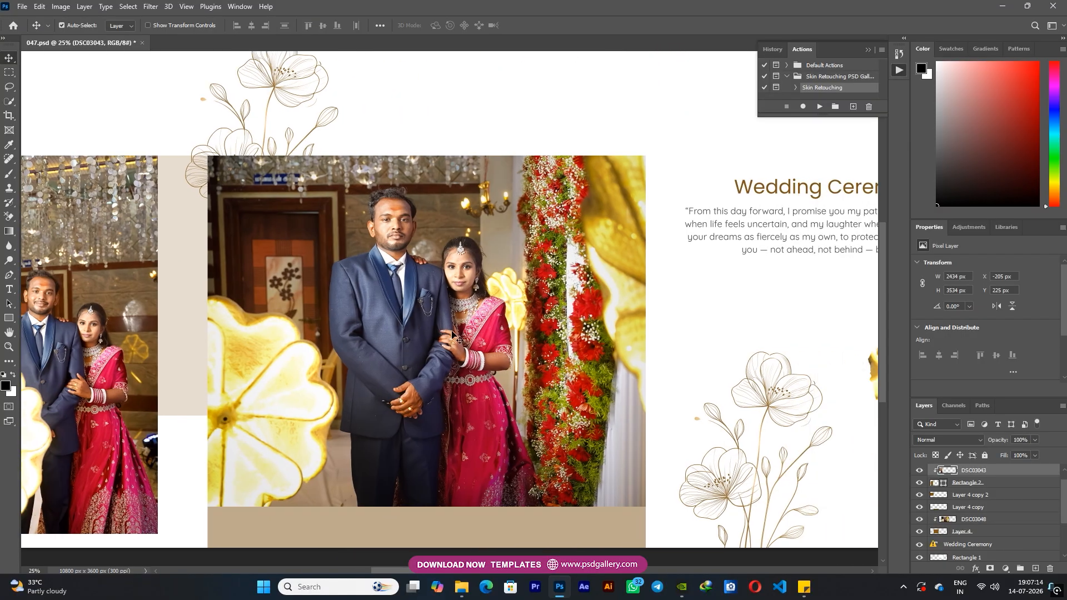
right_click(452, 332)
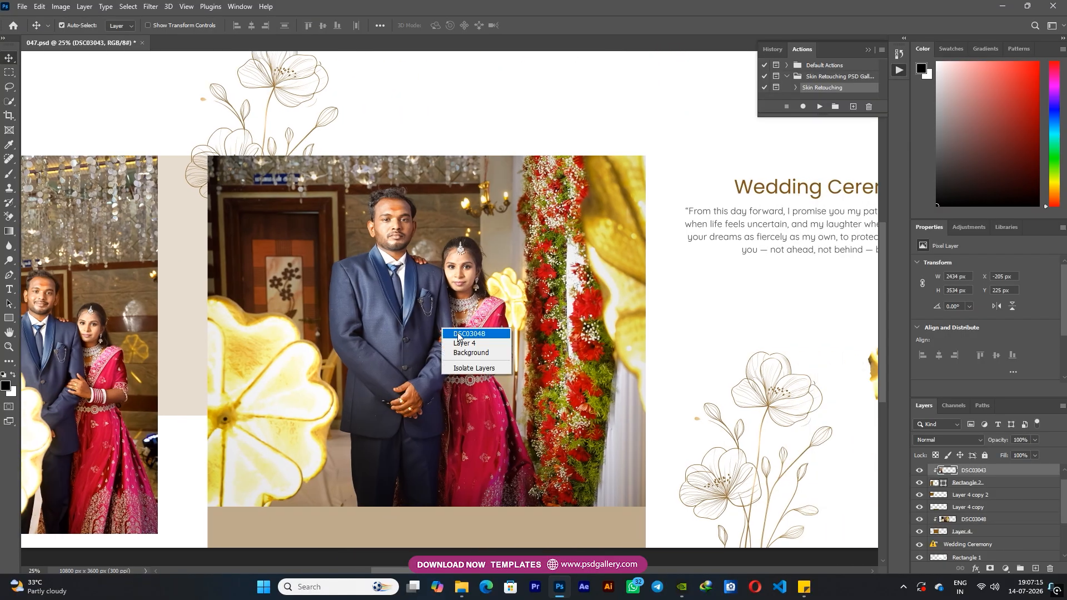
click(467, 334)
right_click(428, 238)
click(445, 247)
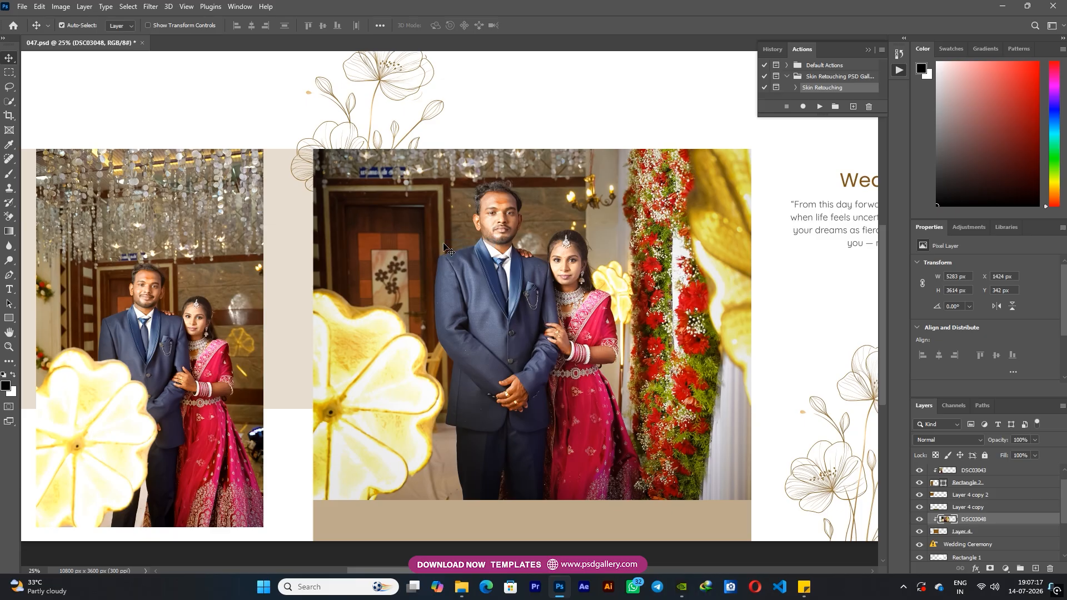
key(j)
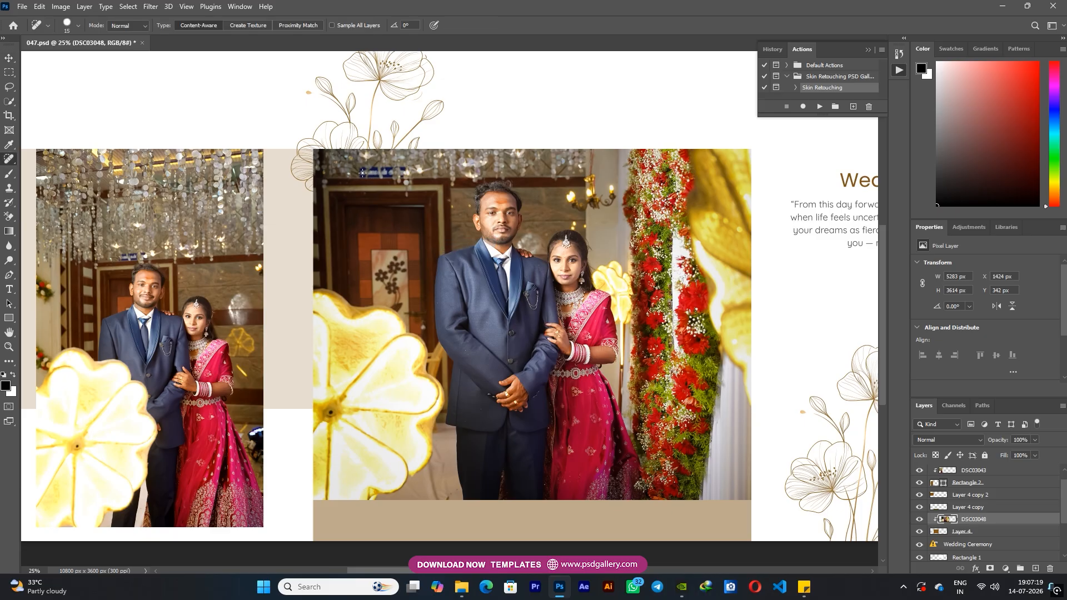
drag(387, 171, 414, 169)
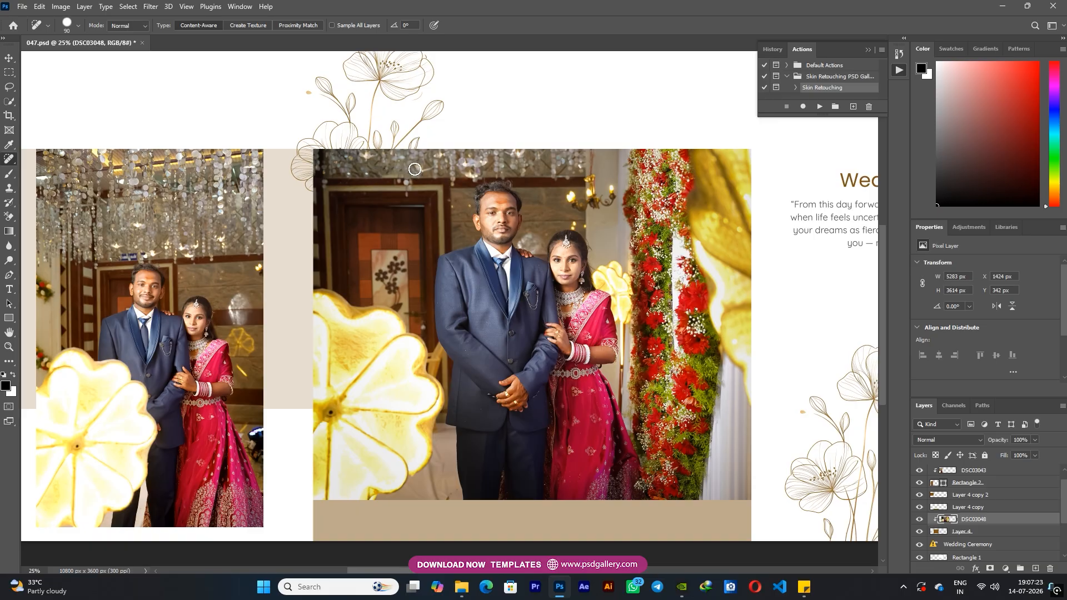
Select the DSC03028 copy photo and heal away the blue sign below the crystal curtain with a 125 px Spot Healing Brush
key(ctrl+minus)
drag(482, 293, 167, 296)
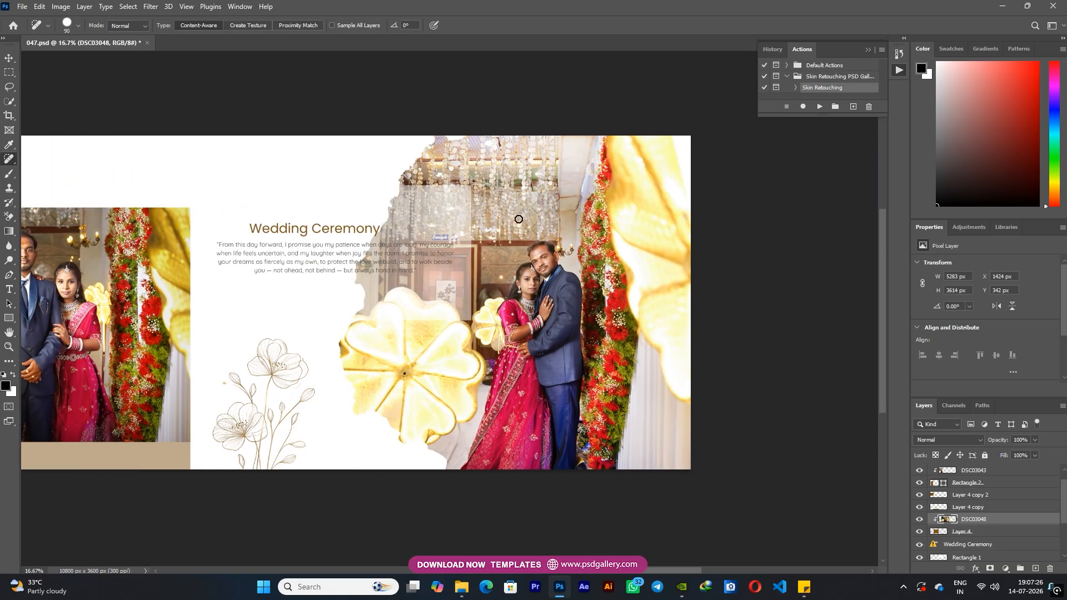
key(v)
right_click(514, 221)
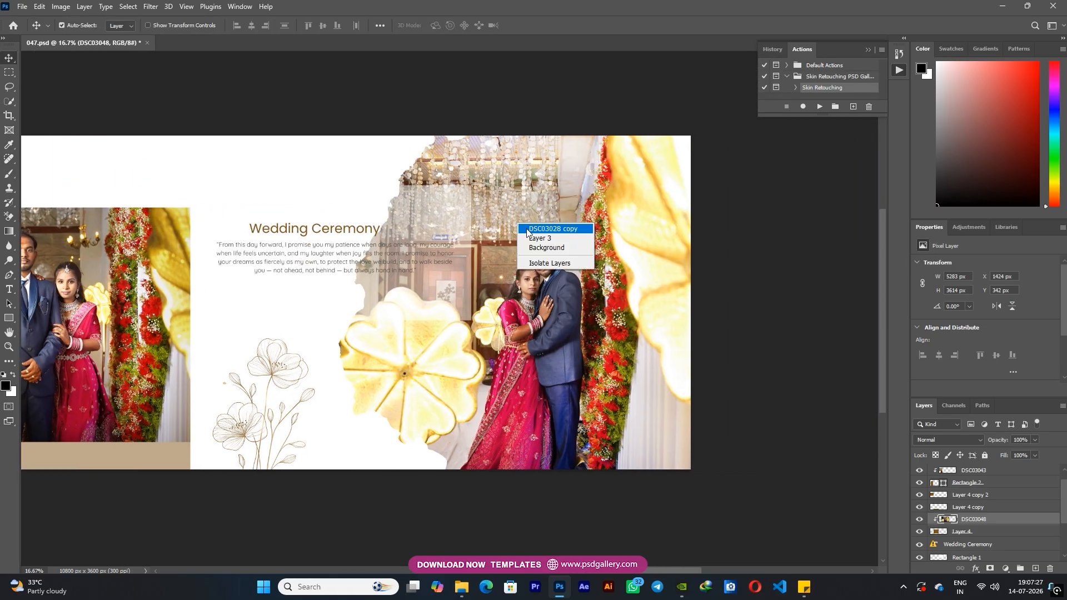
click(526, 228)
key(j)
key(ctrl+plus)
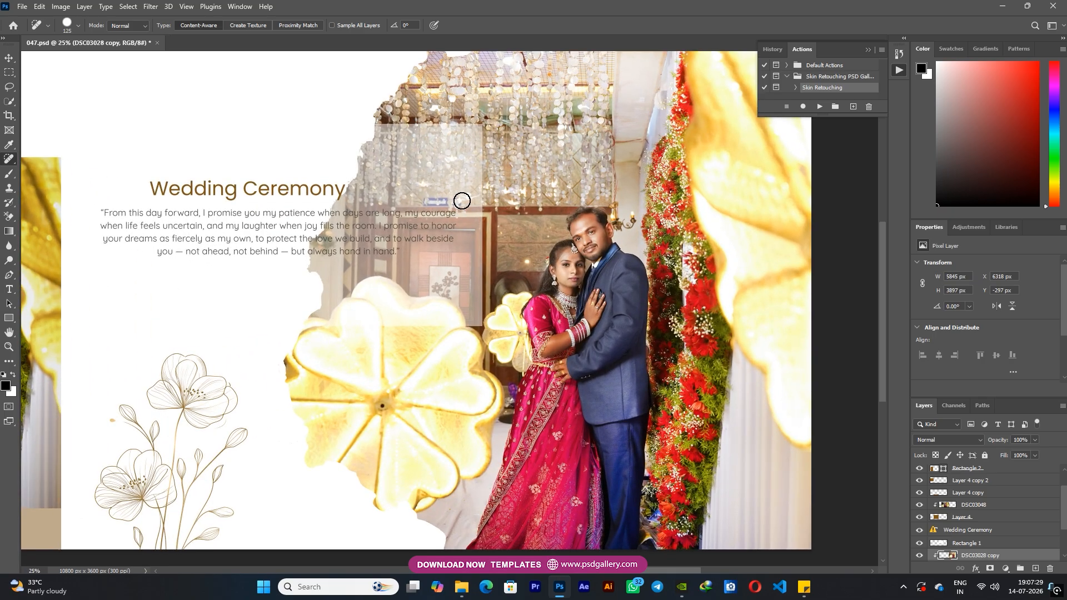
key(ctrl+minus)
key(ctrl+minus)
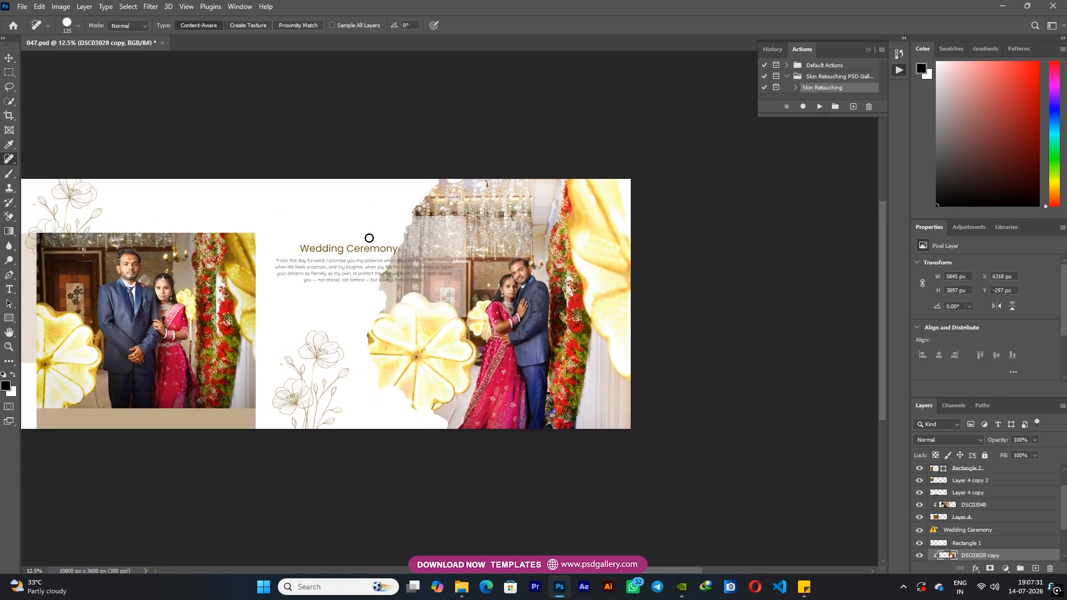
Select the DSC03043 photo and heal away the blue sign above the groom's head with a 125 px Spot Healing Brush
drag(245, 237, 672, 237)
key(v)
right_click(392, 276)
click(425, 283)
key(ctrl+plus)
key(ctrl+plus)
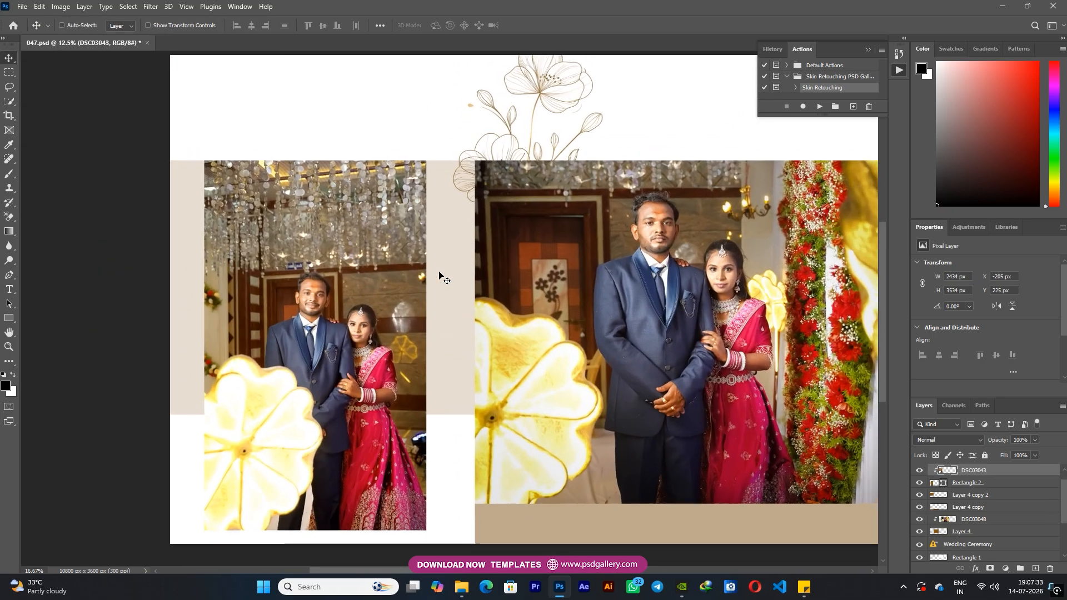
key(j)
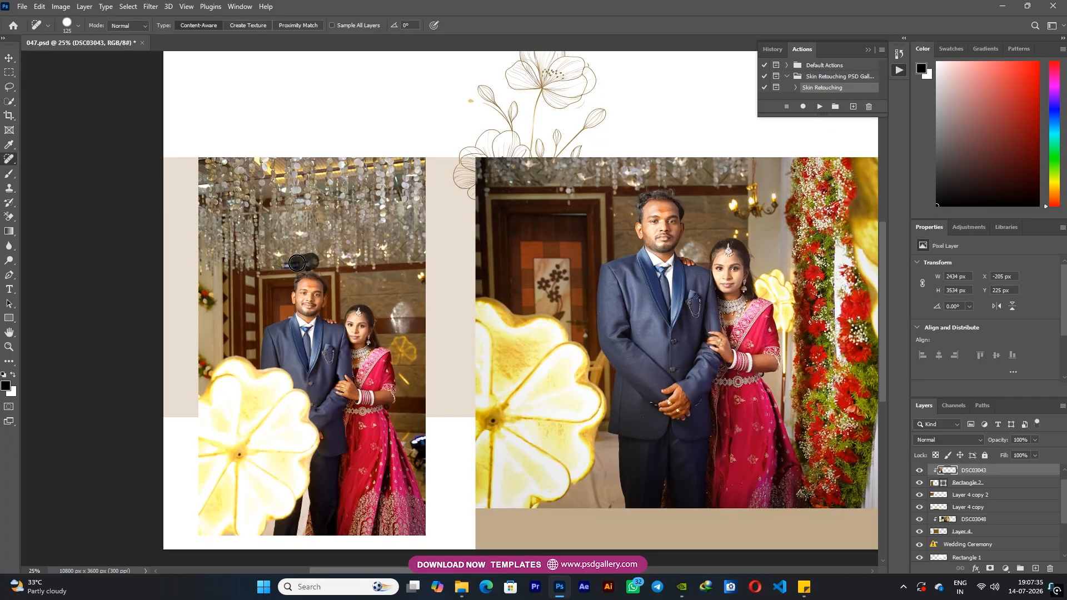
Brighten the DSC03028 copy photo slightly with an RGB Curves point at input 119 and output 123
key(ctrl+minus)
key(ctrl+minus)
drag(450, 337, 209, 335)
key(v)
drag(627, 348, 482, 343)
right_click(542, 342)
click(596, 350)
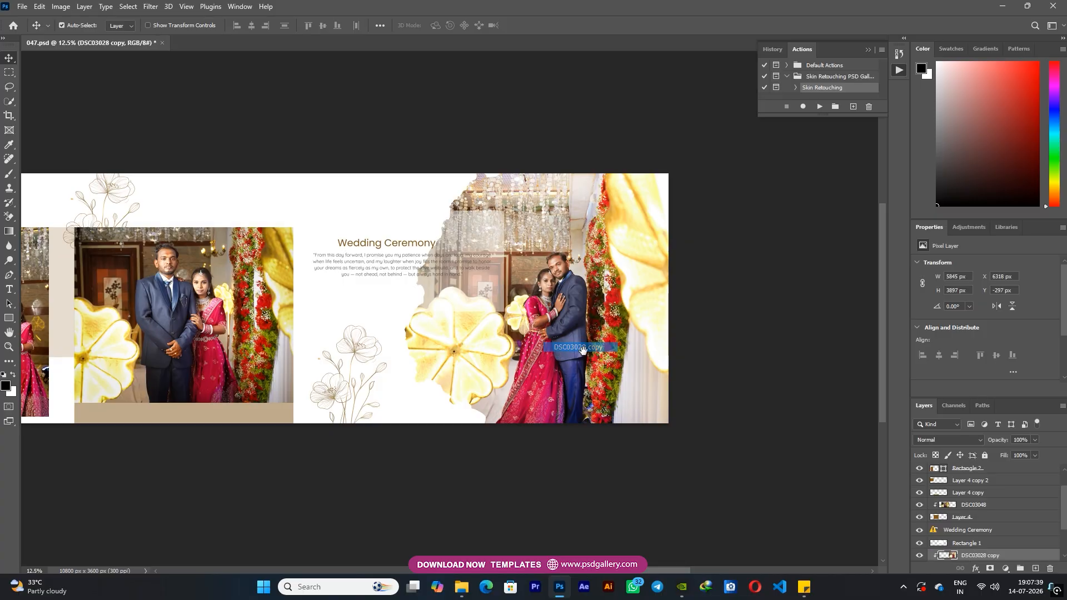
drag(621, 354, 519, 354)
key(ctrl+plus)
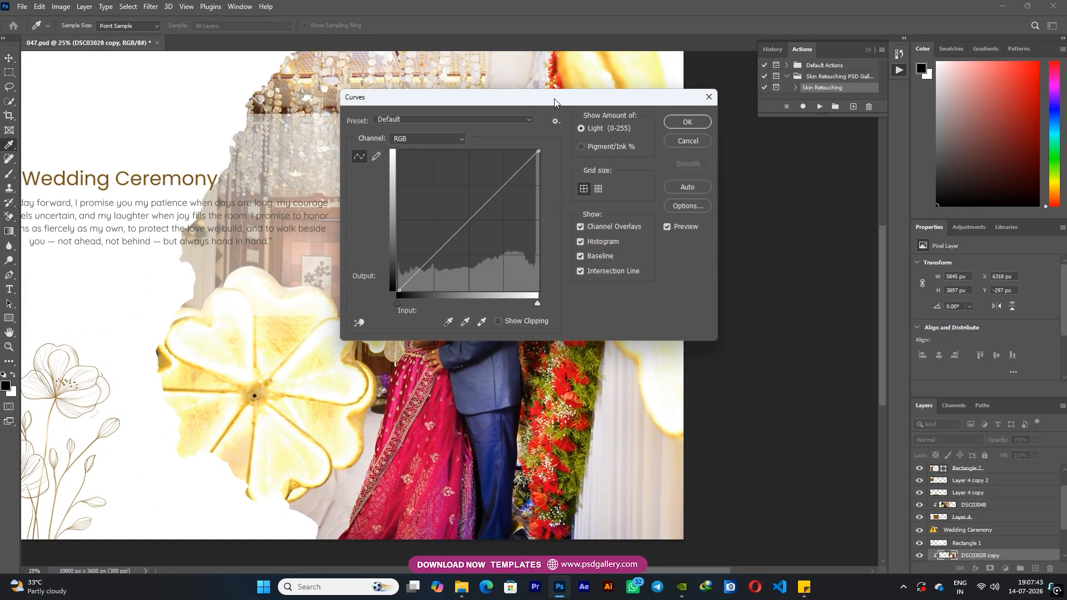
drag(553, 102, 782, 142)
drag(685, 269, 692, 263)
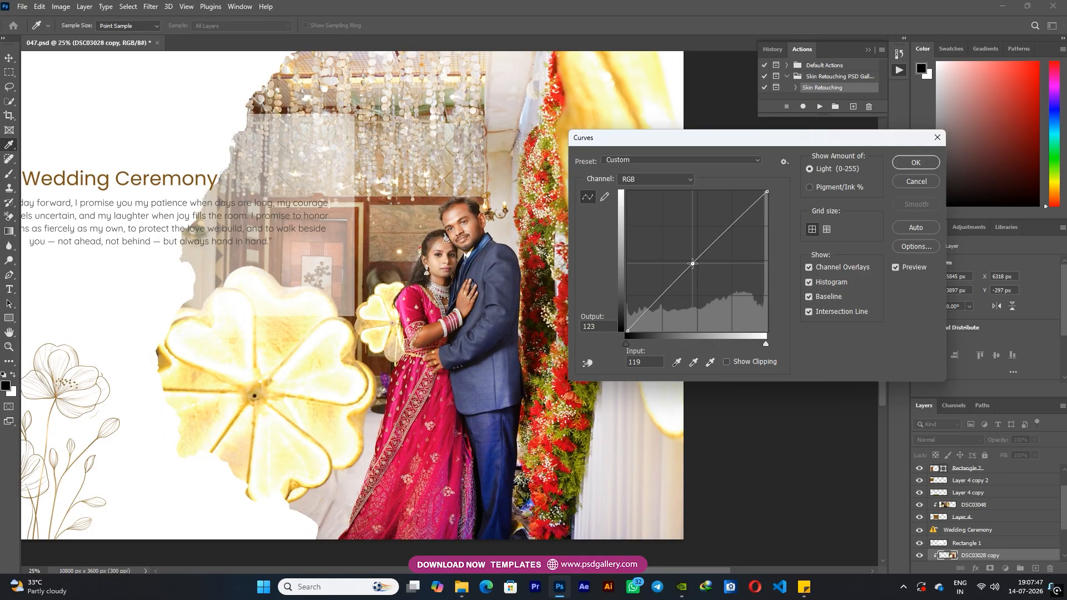
click(911, 164)
Shift the DSC03048 photo's midtones slightly toward blue with Color Balance, preserving luminosity
drag(233, 308, 605, 305)
right_click(540, 332)
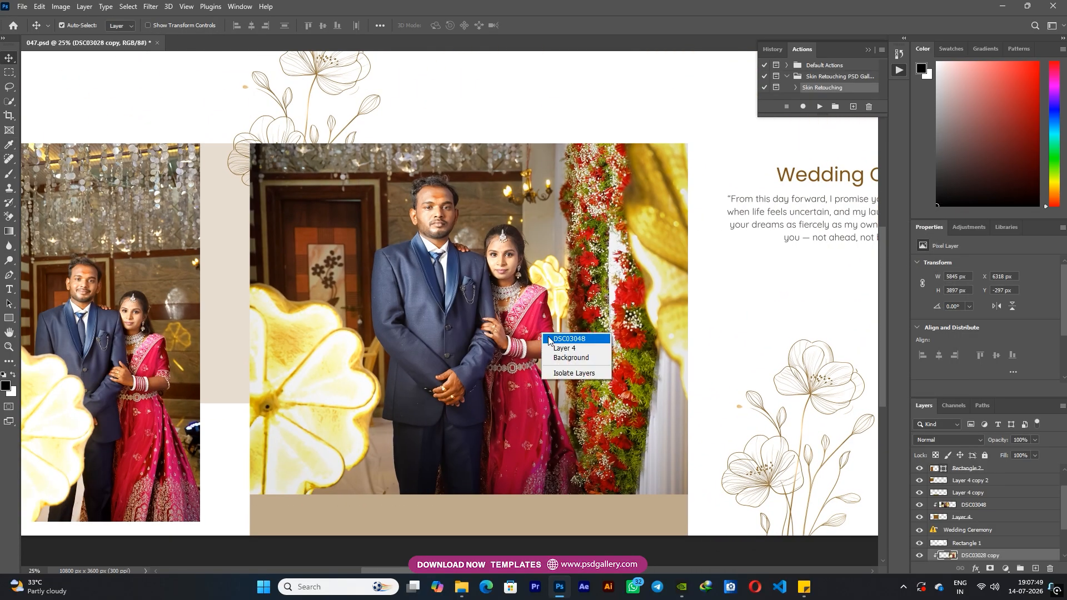
click(550, 338)
key(ctrl+b)
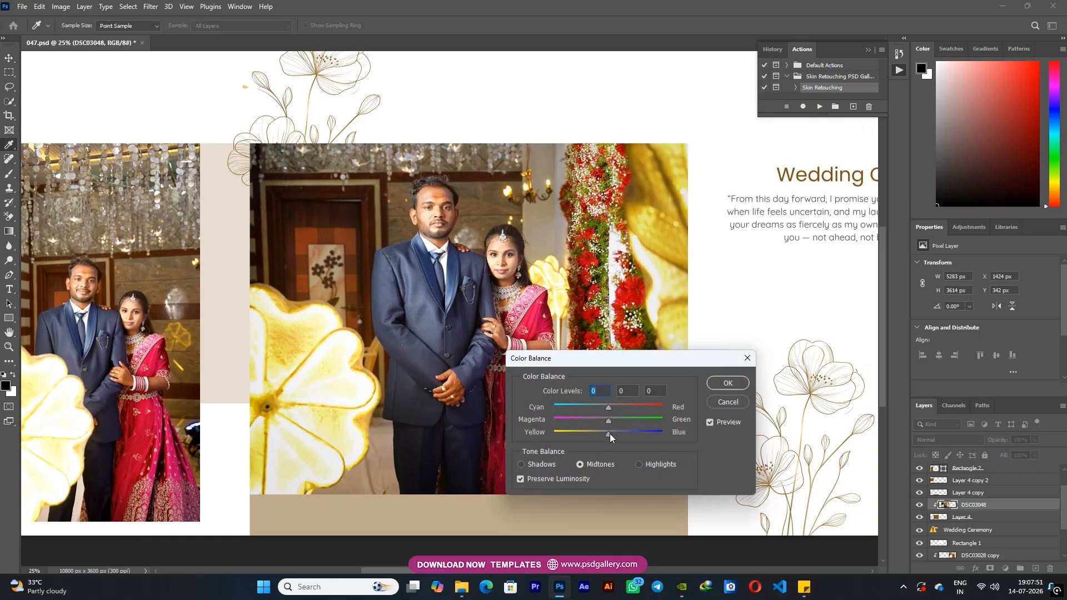
drag(606, 429, 615, 429)
click(740, 384)
Select the DSC03043 photo and shift its colour balance slightly toward blue
drag(250, 365, 460, 363)
right_click(308, 338)
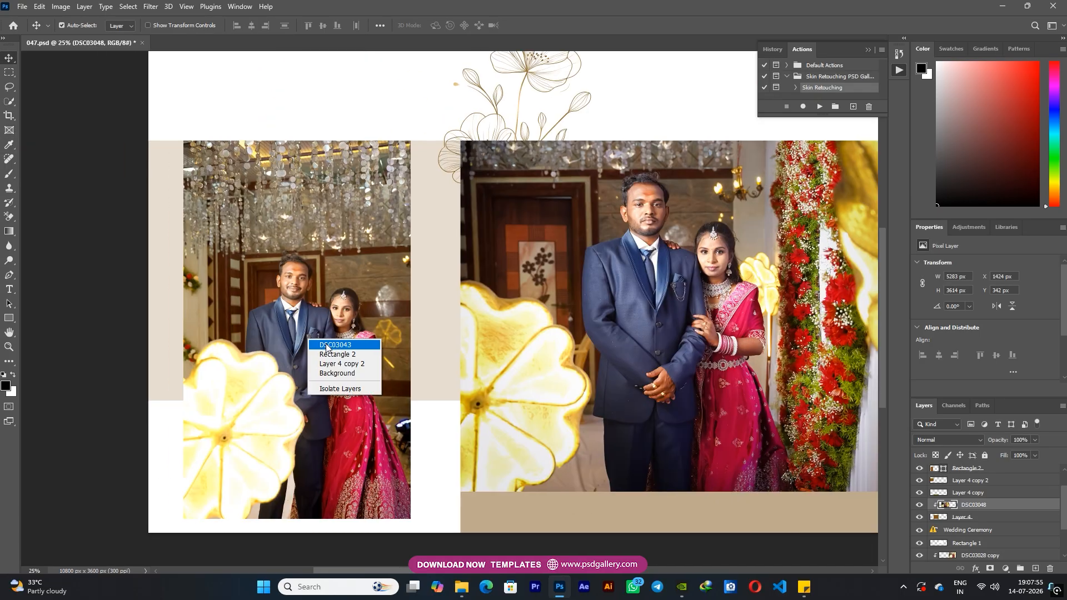
click(323, 343)
key(ctrl+b)
drag(609, 433, 615, 431)
click(726, 383)
Dodge the midtones of the DSC03043 photo with a 900 px brush at 46% exposure
drag(705, 412, 650, 425)
right_click(270, 312)
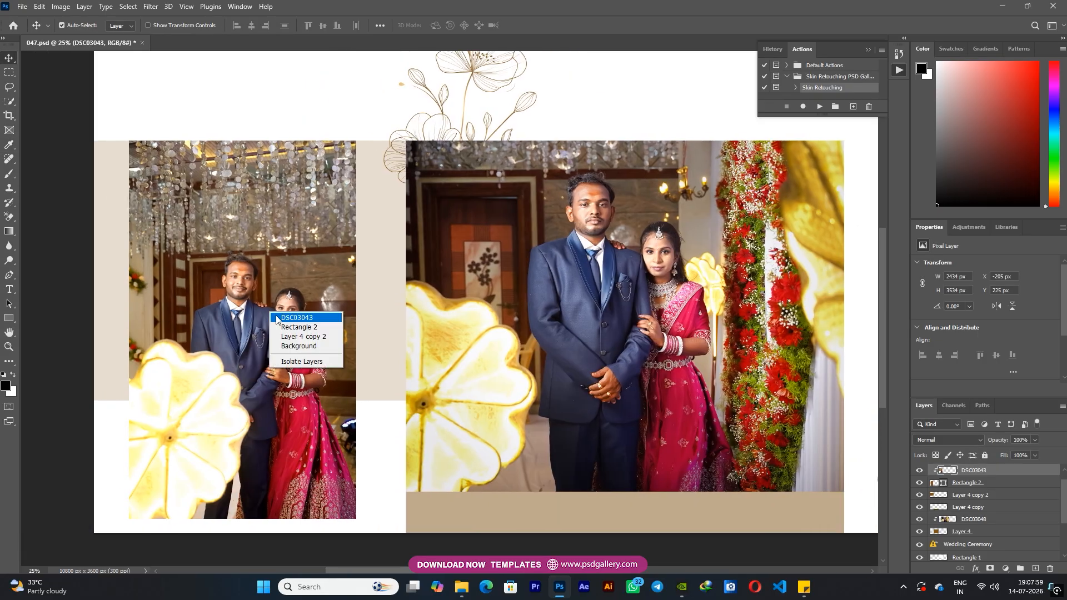
click(286, 317)
click(9, 260)
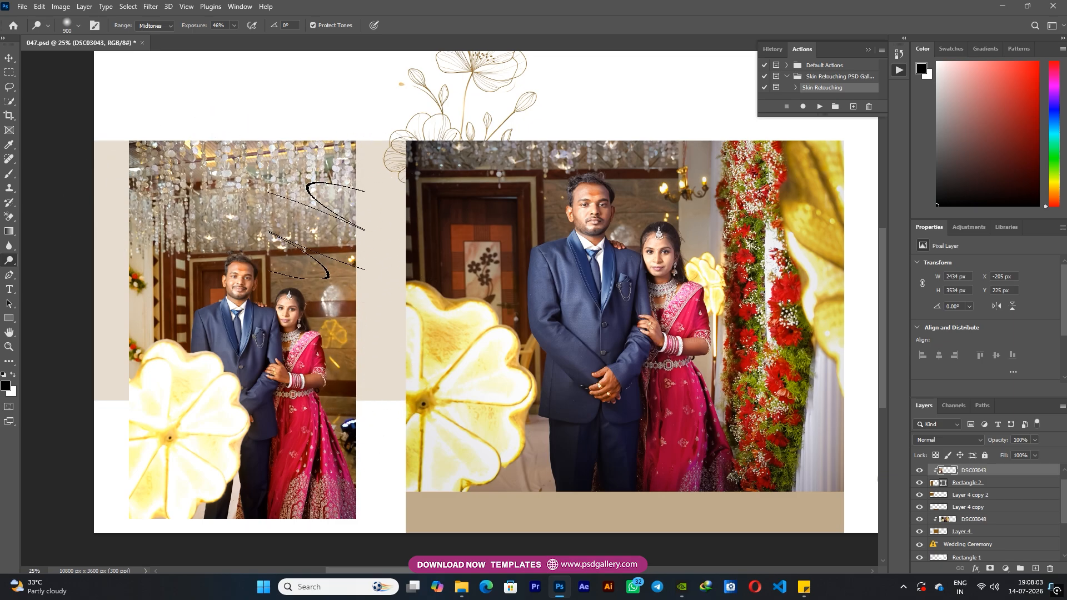
Select the DSC03048 photo and dodge its midtones with a 900 px brush at 46% exposure
drag(464, 398, 222, 391)
key(v)
click(443, 420)
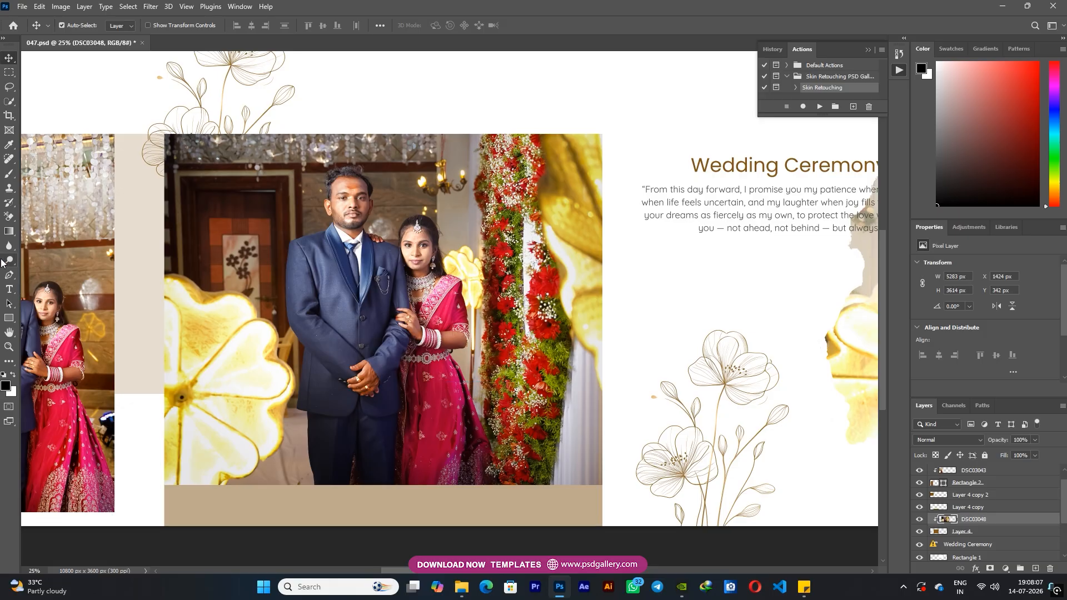
click(8, 260)
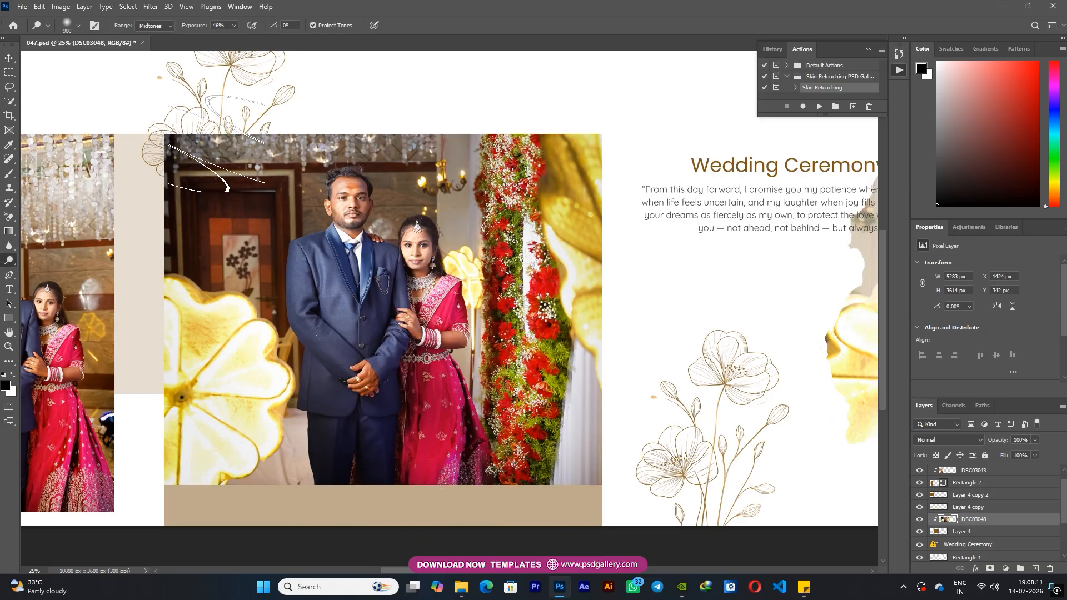
Select the DSC03028 copy photo and dodge its midtones with a 900 px brush at 46% exposure
drag(580, 226, 221, 201)
key(v)
drag(360, 254, 147, 256)
click(561, 299)
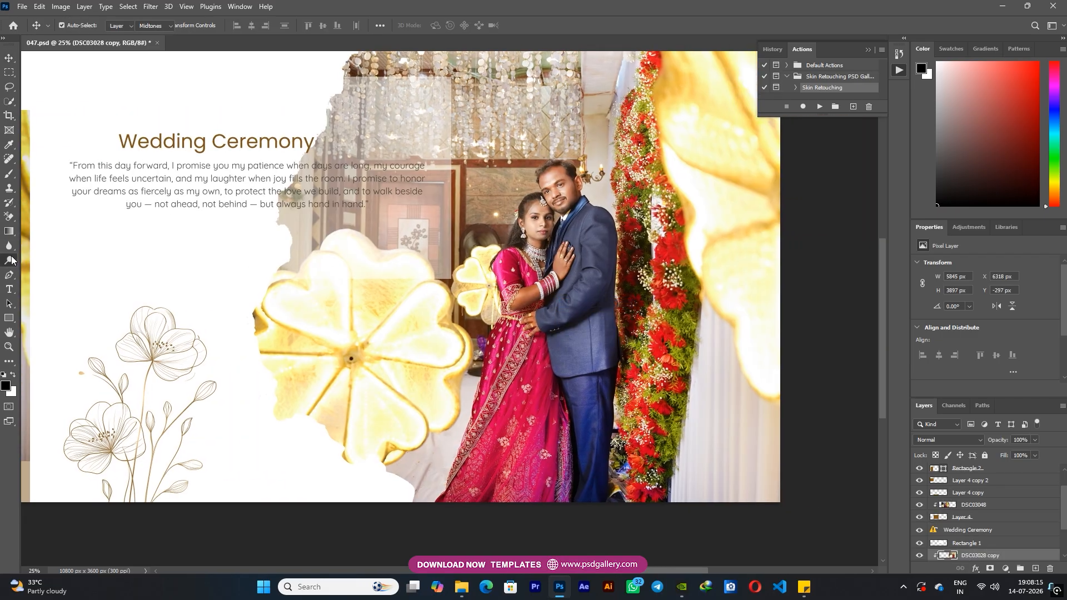
click(10, 260)
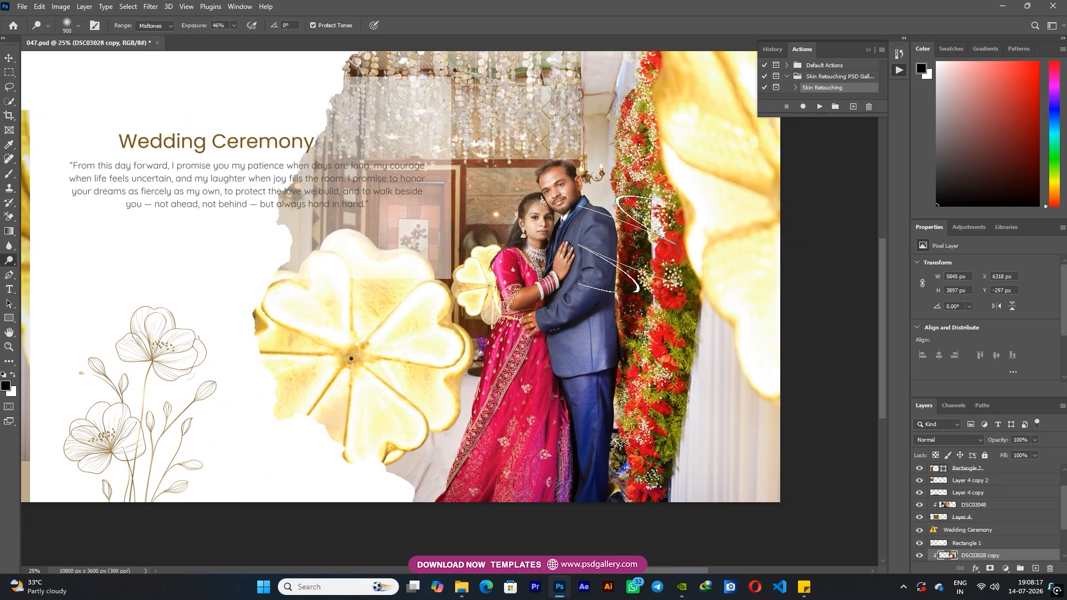
drag(701, 412, 619, 434)
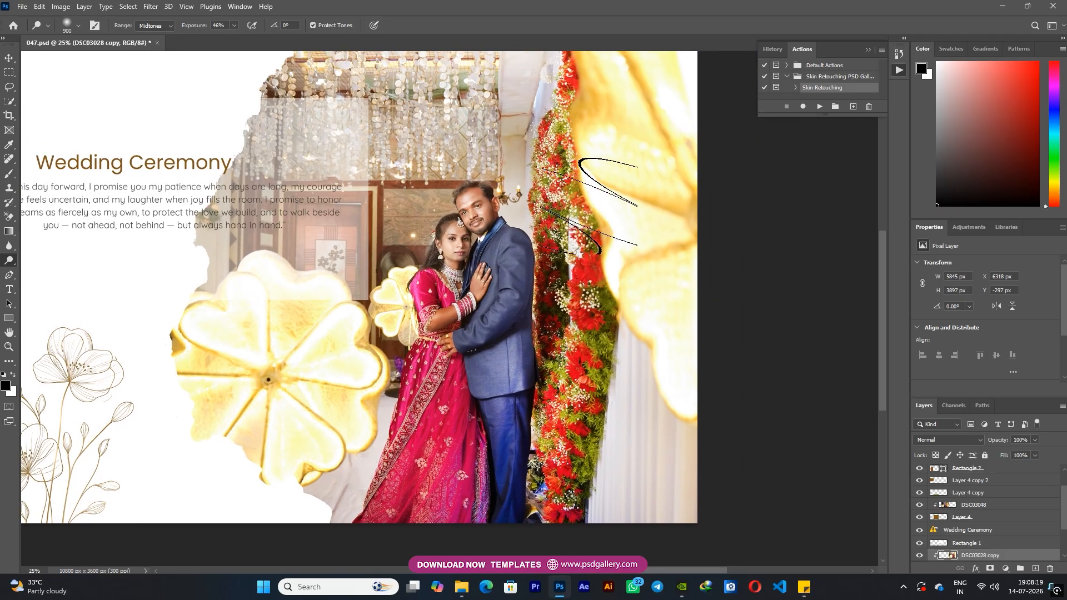
drag(657, 357, 580, 416)
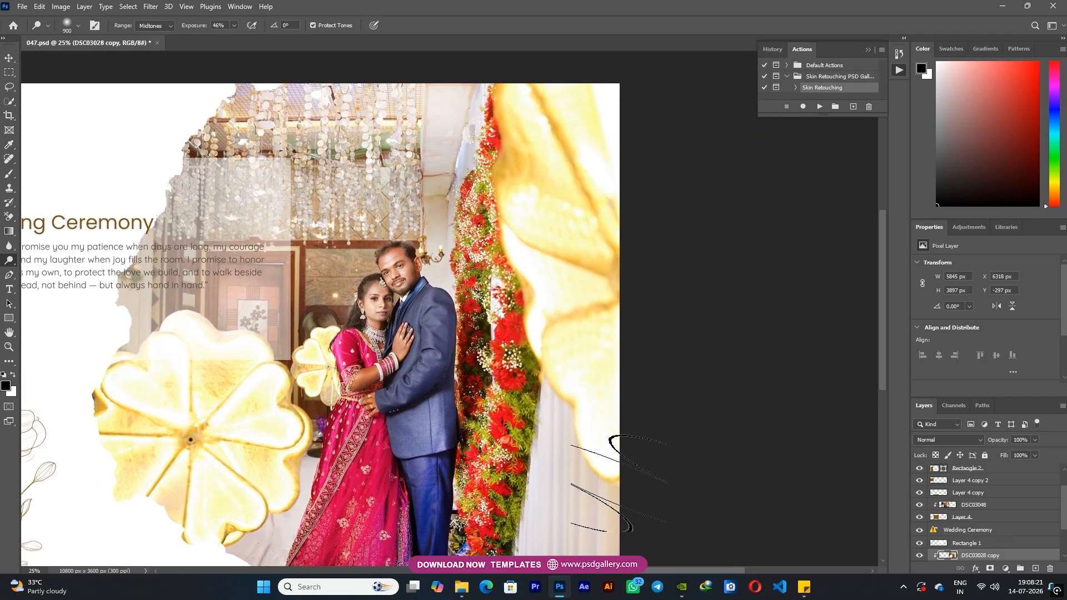